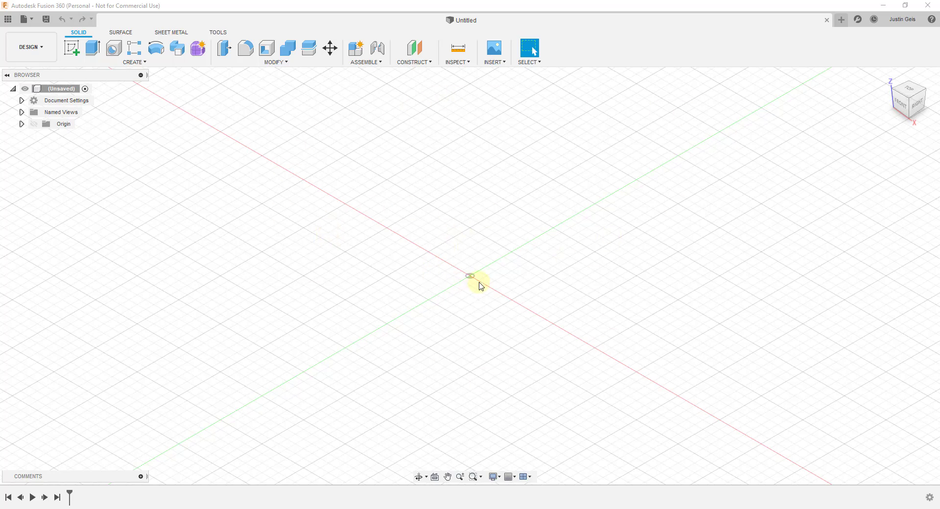
Step: Start a new sketch on the horizontal XY origin plane
scroll(514, 266, "up", 2)
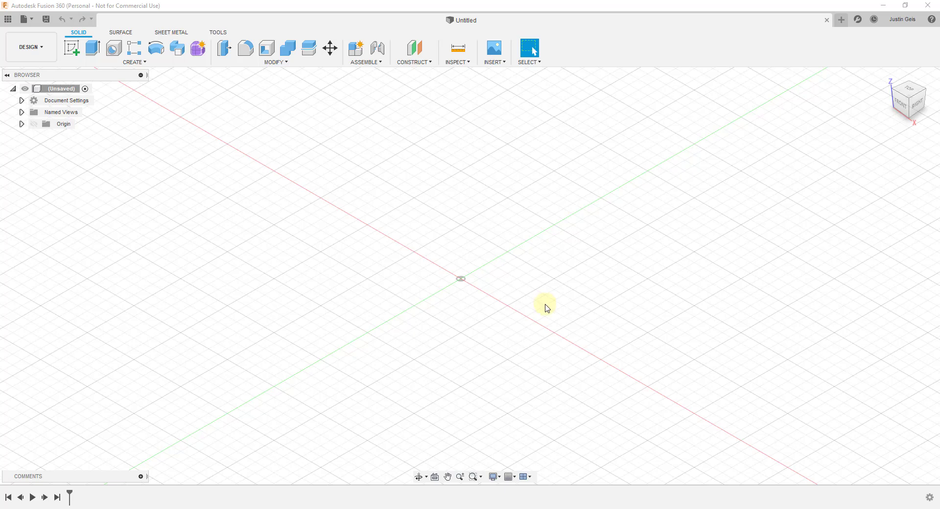
left_click(73, 50)
left_click(73, 50)
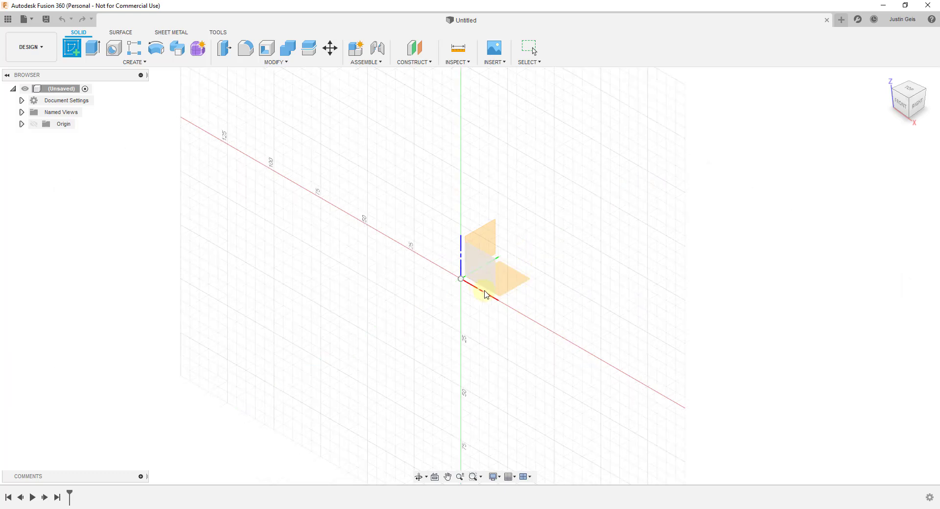
left_click(517, 284)
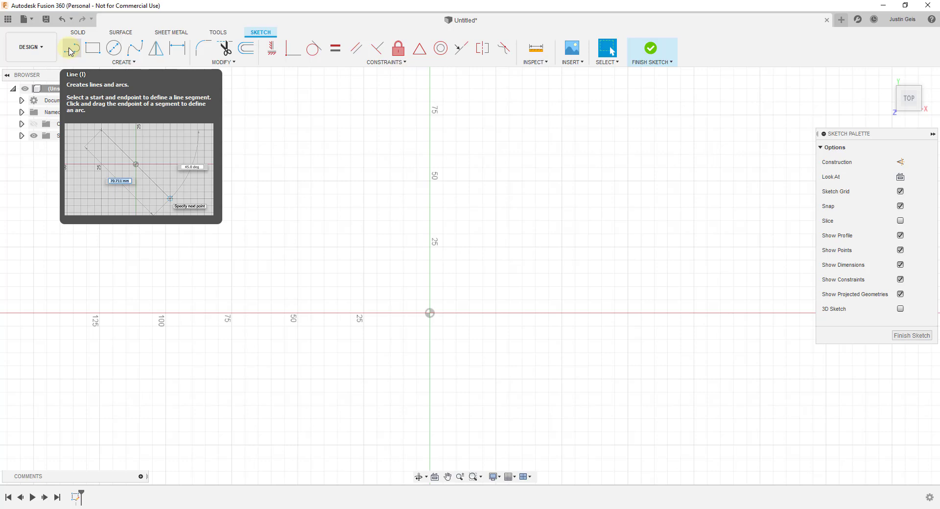
Step: With the Line tool, draw four connected 15 mm segments from the origin: up, right, up and right
key("l")
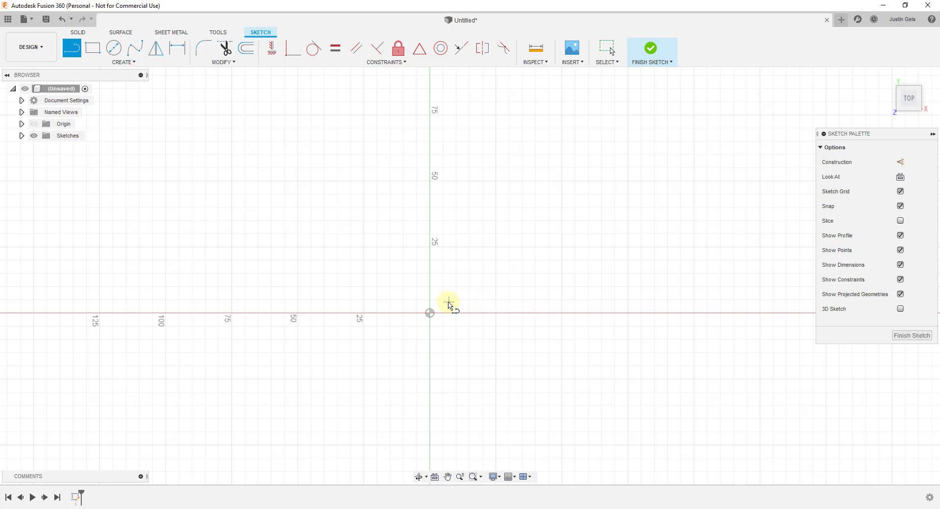
left_click(510, 478)
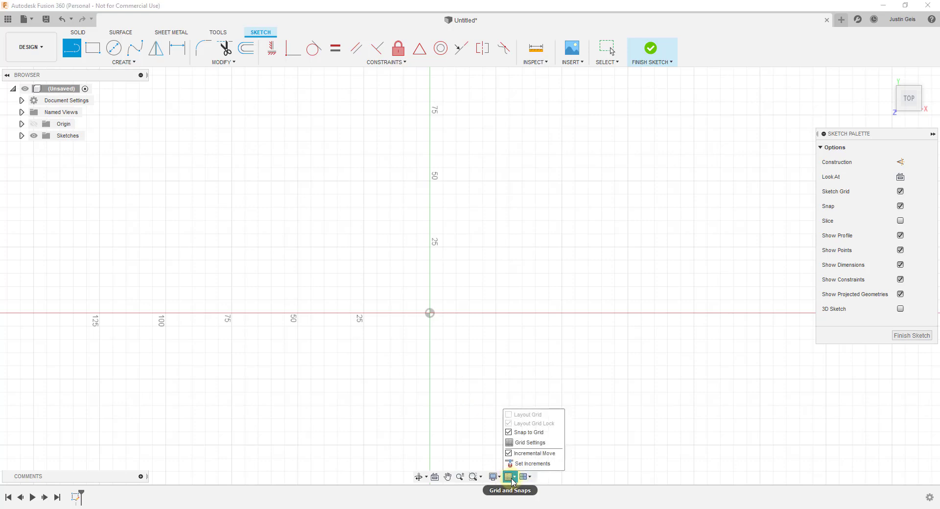
left_click(431, 313)
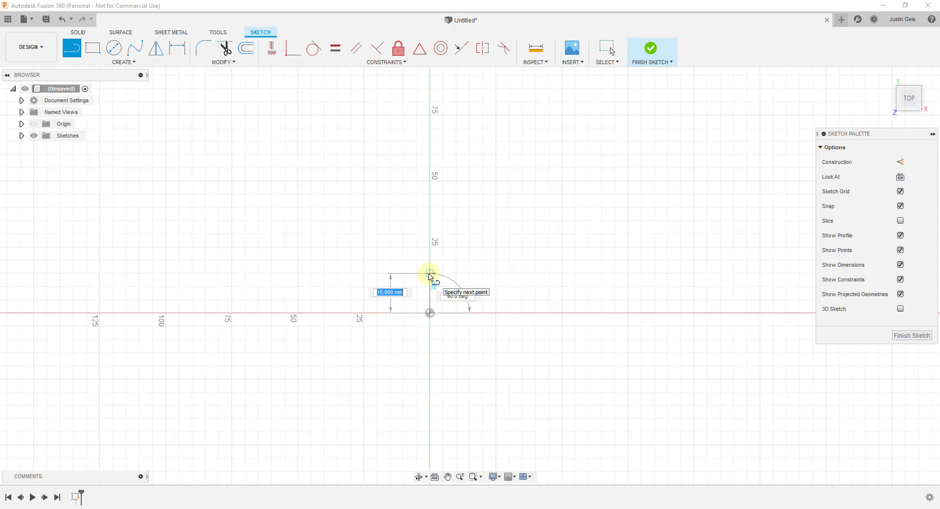
left_click(429, 276)
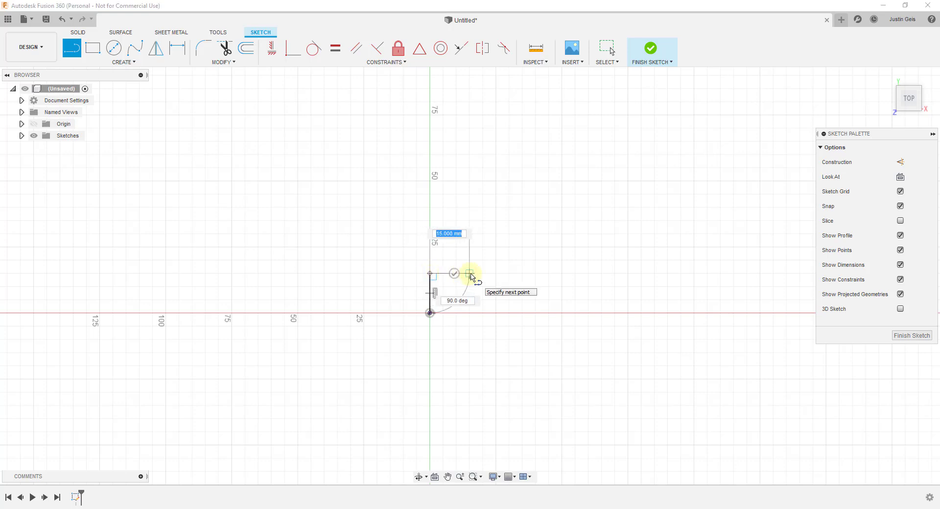
left_click(470, 274)
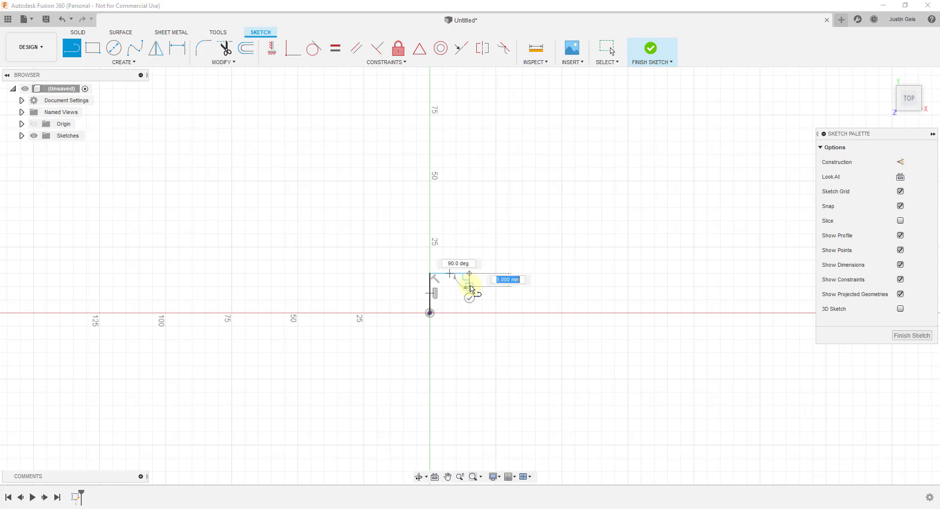
left_click_drag(470, 274, 470, 250)
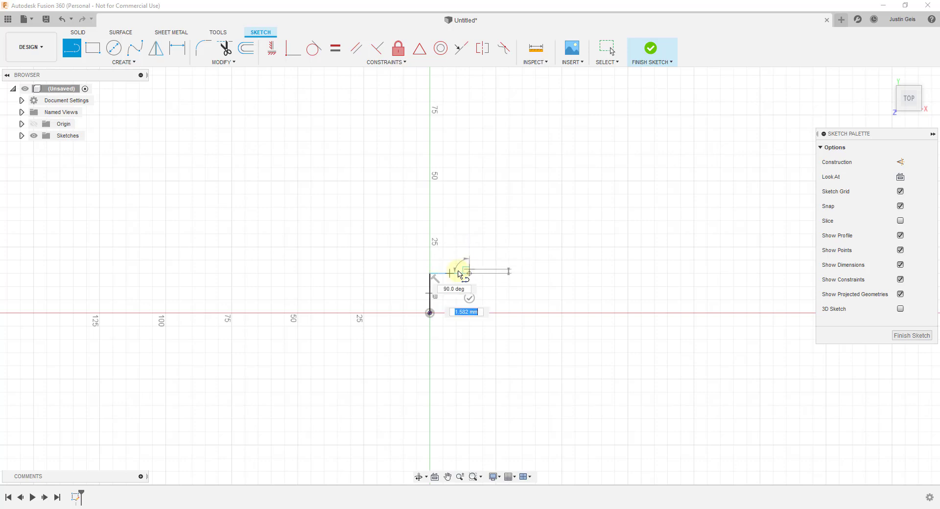
left_click(469, 235)
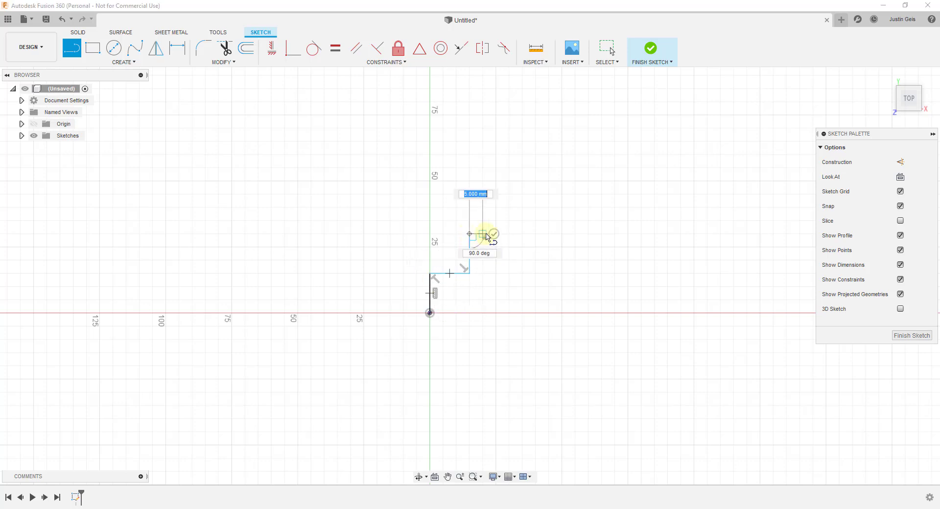
left_click(509, 235)
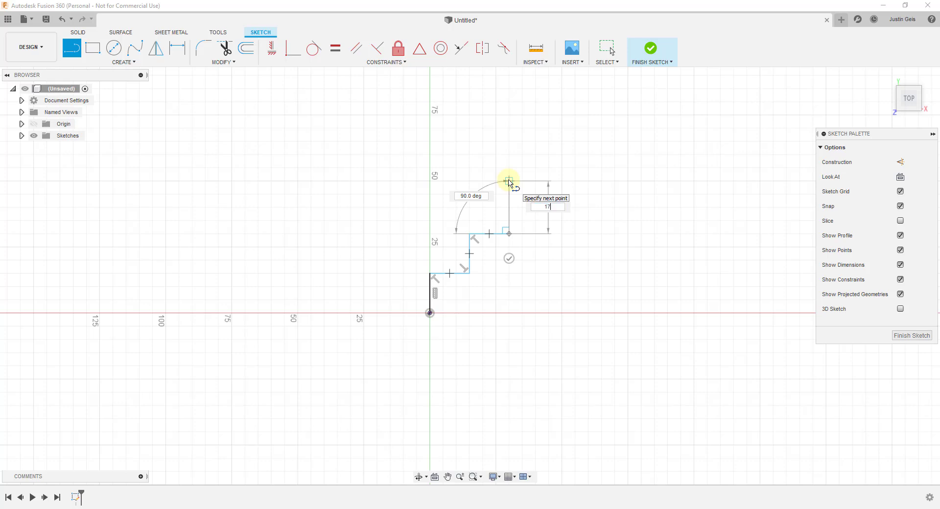
key("Tab")
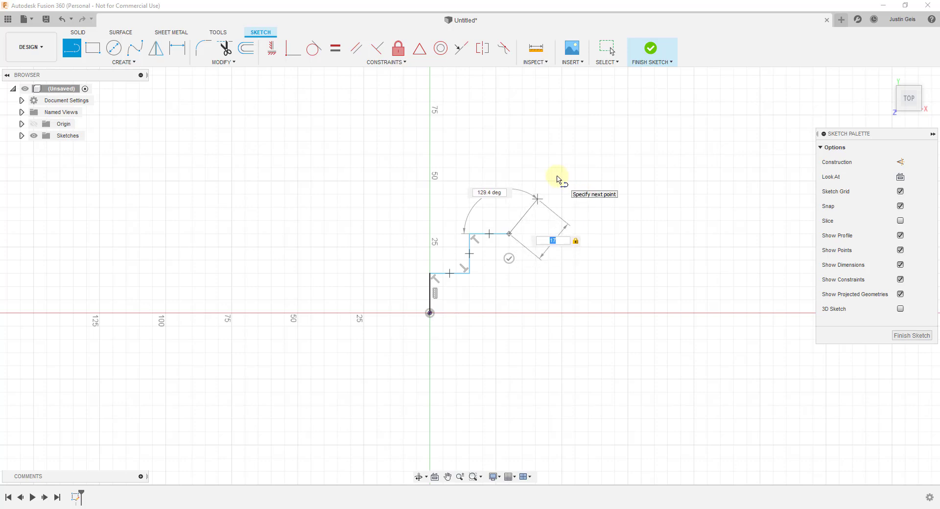
key("BackSpace")
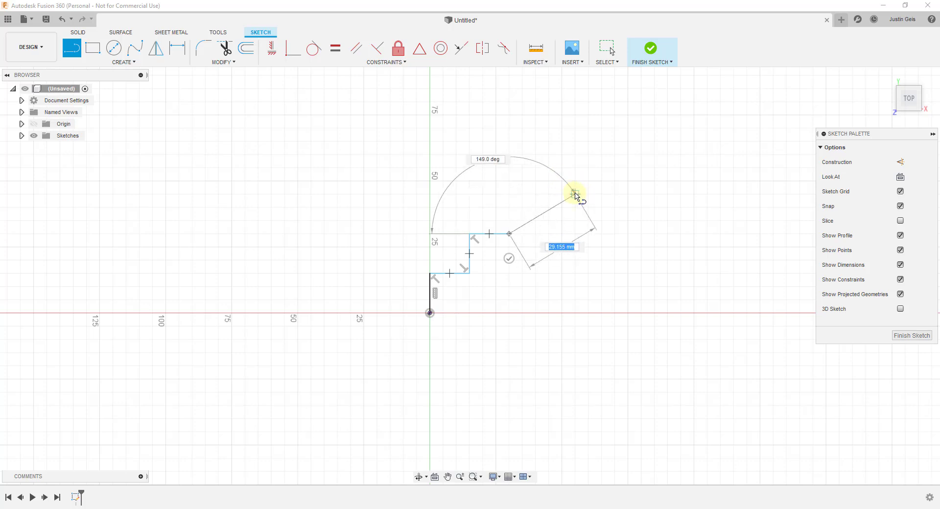
left_click_drag(560, 243, 509, 276)
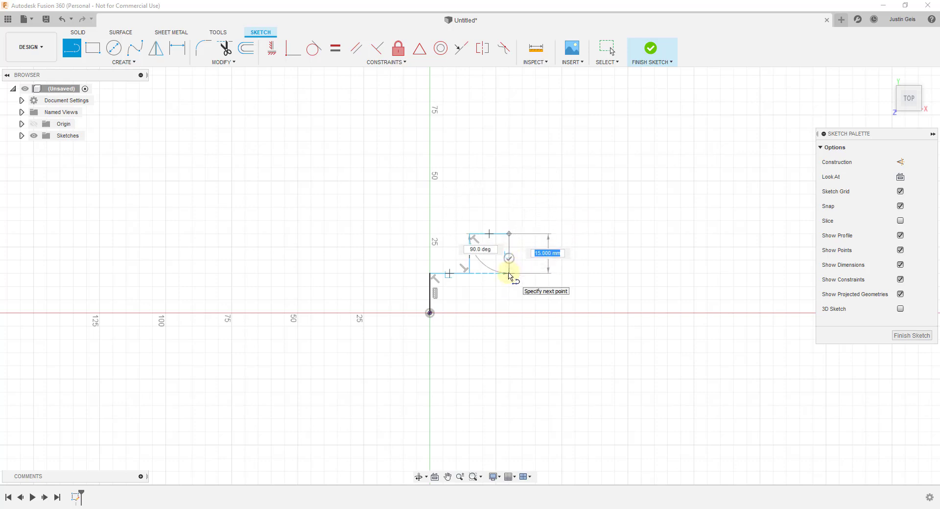
Step: Continue with 15 mm segments down, right, up, right, down, right and down, and close the two-tooth outline along the X axis at the origin
left_click(509, 275)
left_click(548, 273)
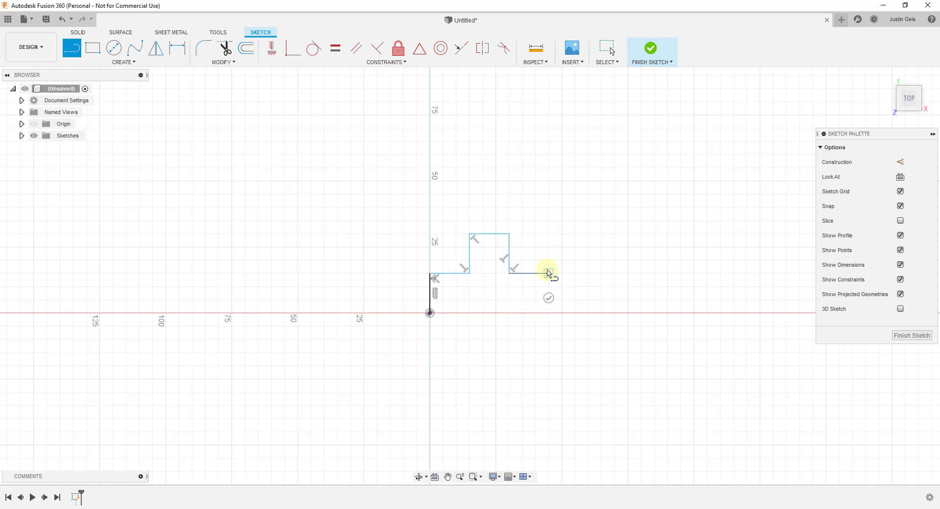
left_click(548, 234)
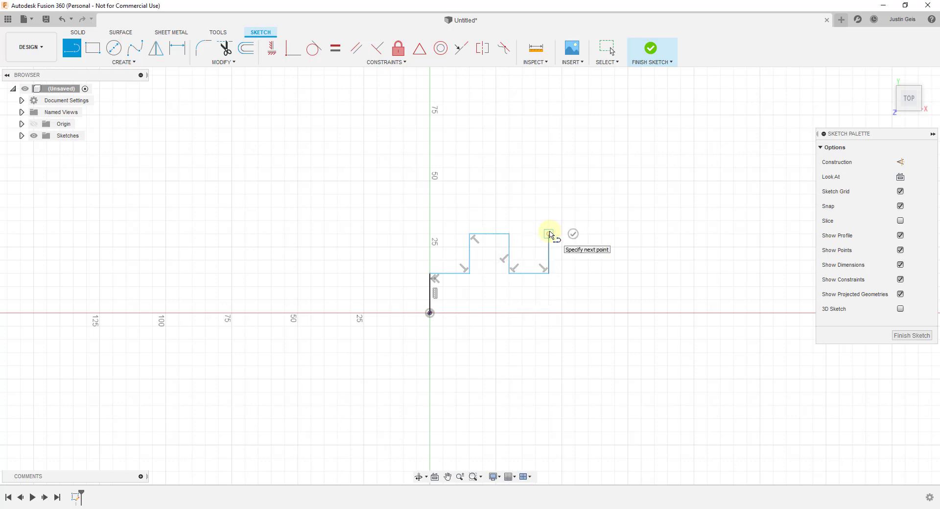
left_click(588, 234)
left_click(588, 273)
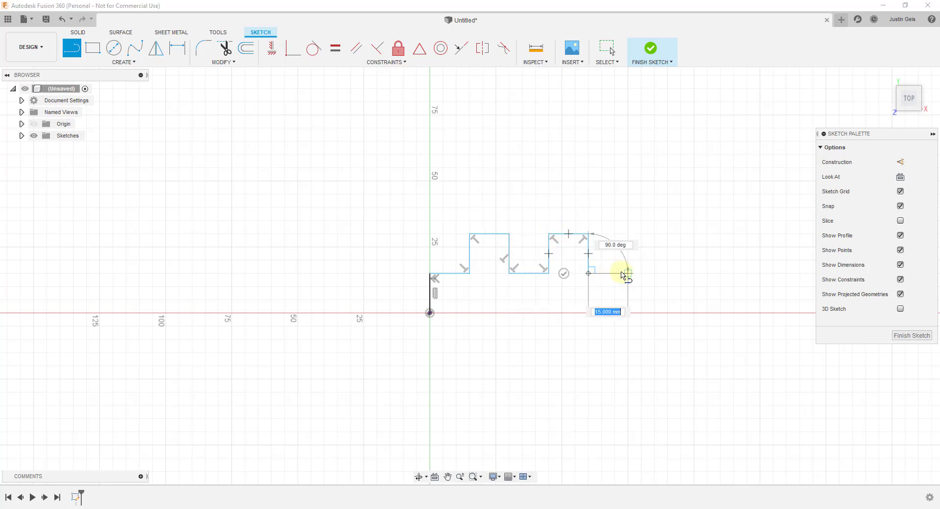
left_click(627, 273)
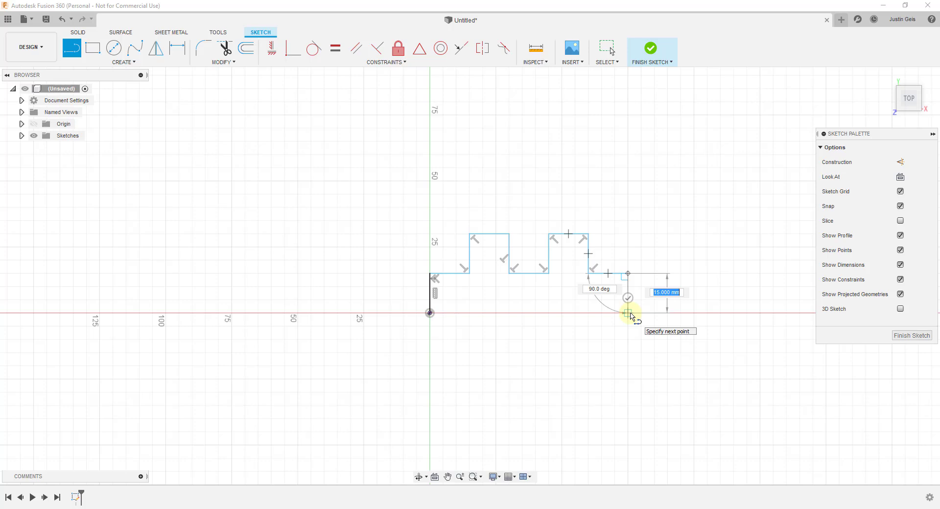
left_click(629, 313)
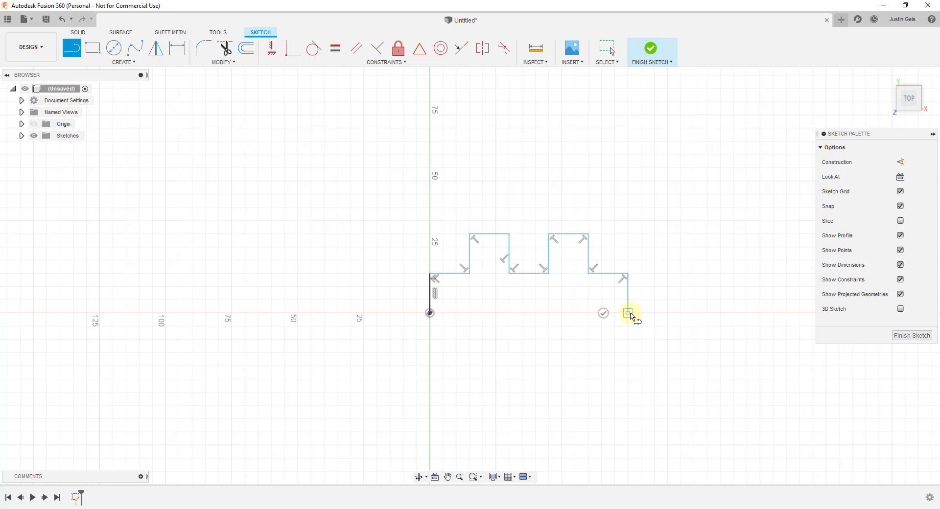
left_click(430, 313)
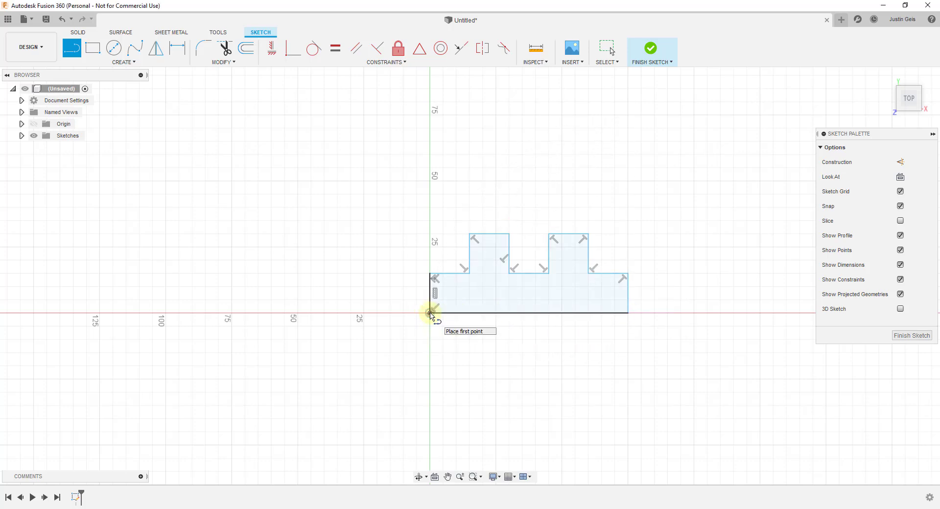
Step: Finish the two-tooth profile sketch and return the model to the 3D home view
scroll(622, 306, "up", 5)
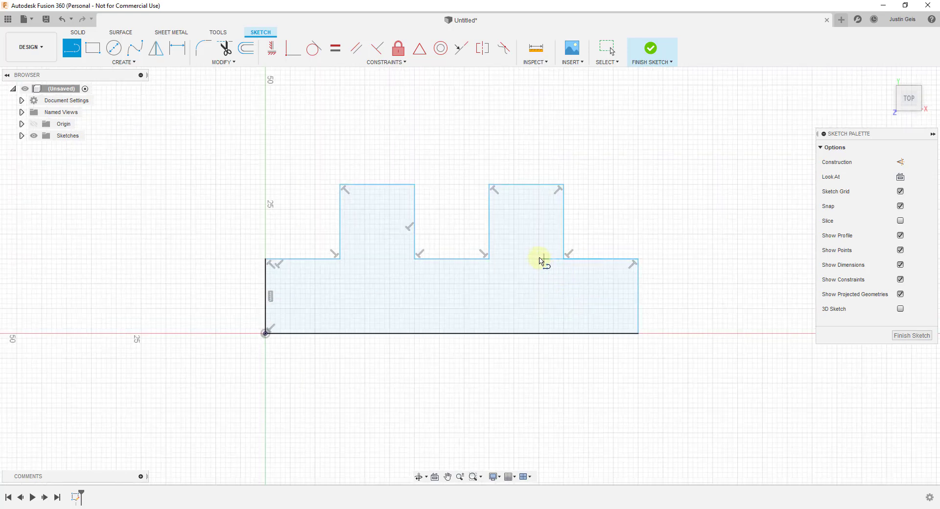
scroll(547, 270, "up", 1)
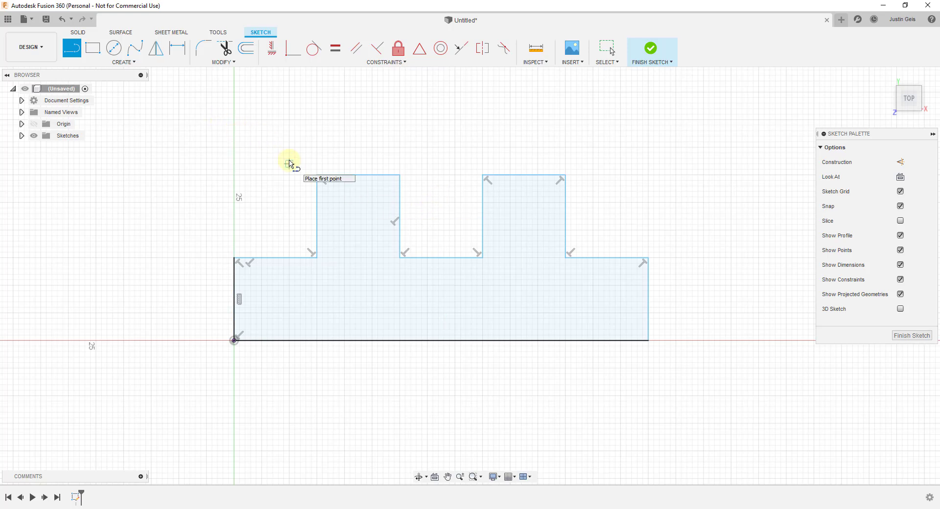
scroll(265, 163, "down", 2)
scroll(437, 176, "up", 2)
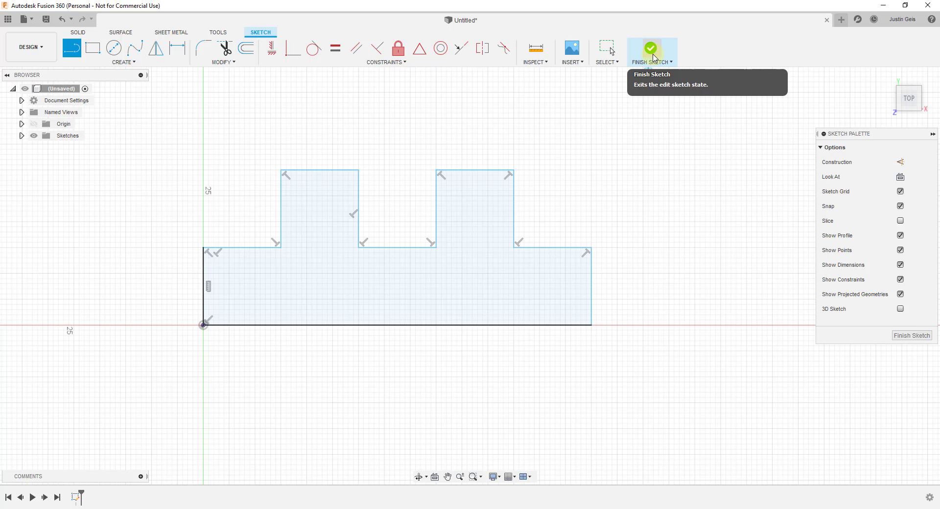
left_click(651, 50)
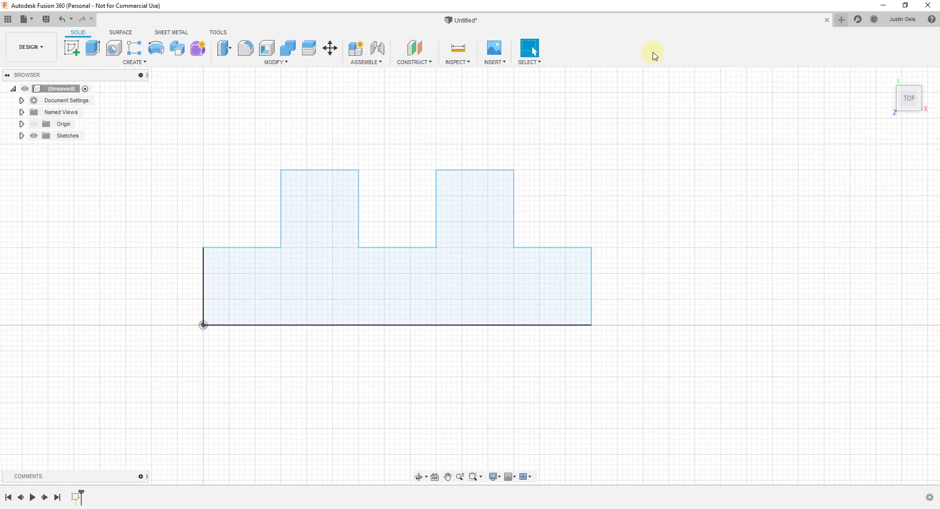
scroll(431, 164, "down", 3)
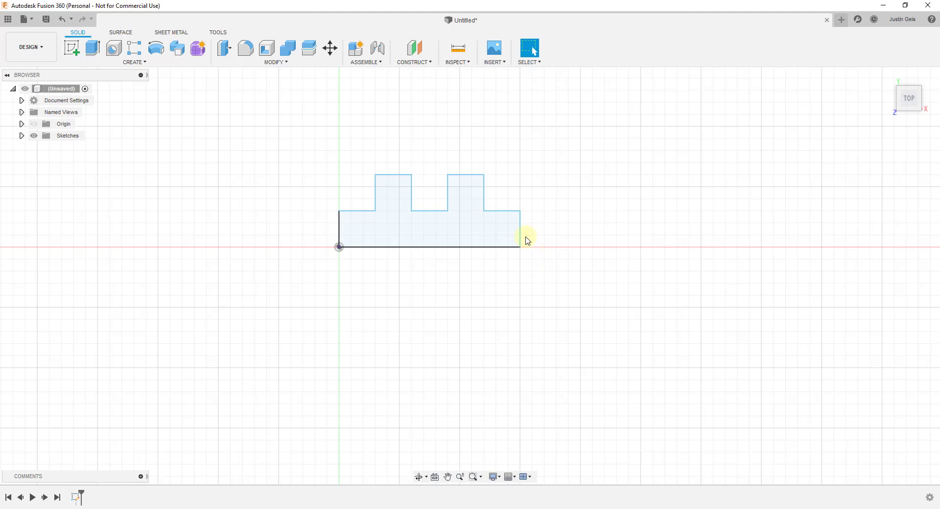
scroll(533, 185, "up", 2)
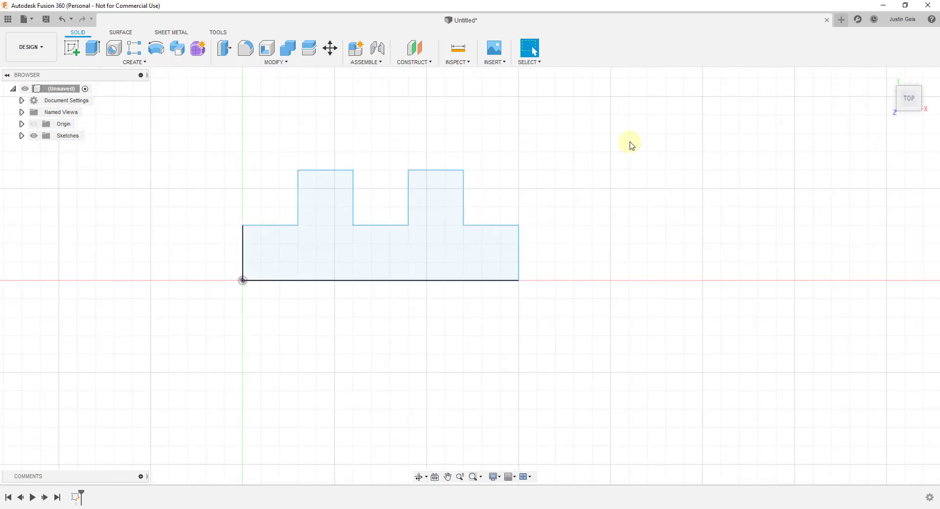
mouse_move(875, 76)
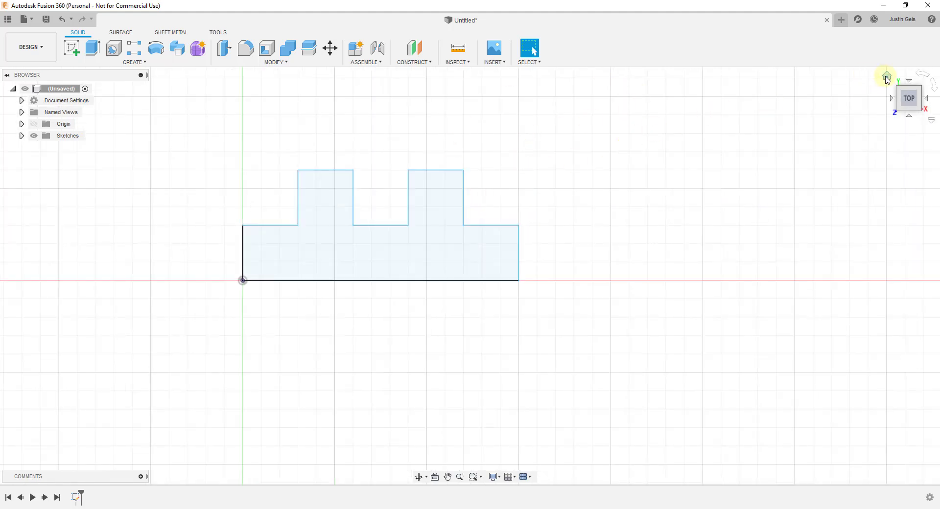
left_click(887, 77)
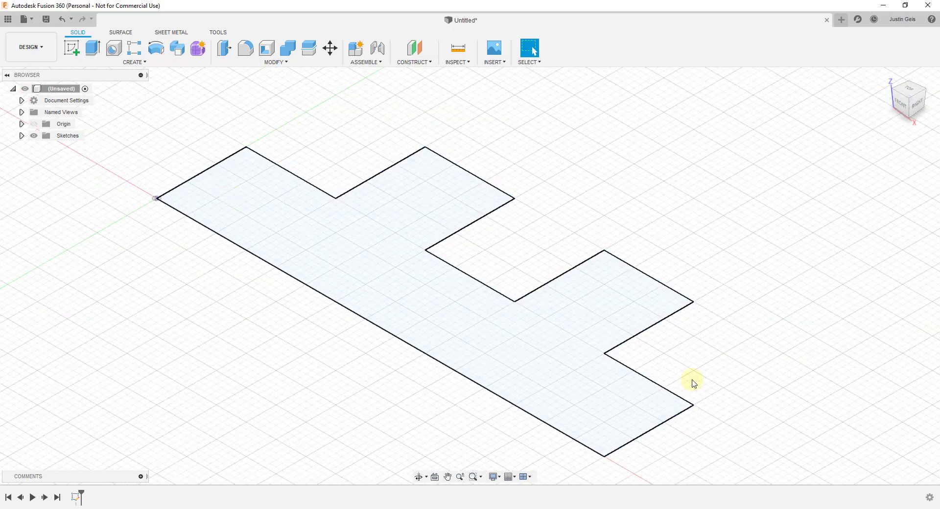
scroll(661, 196, "down", 3)
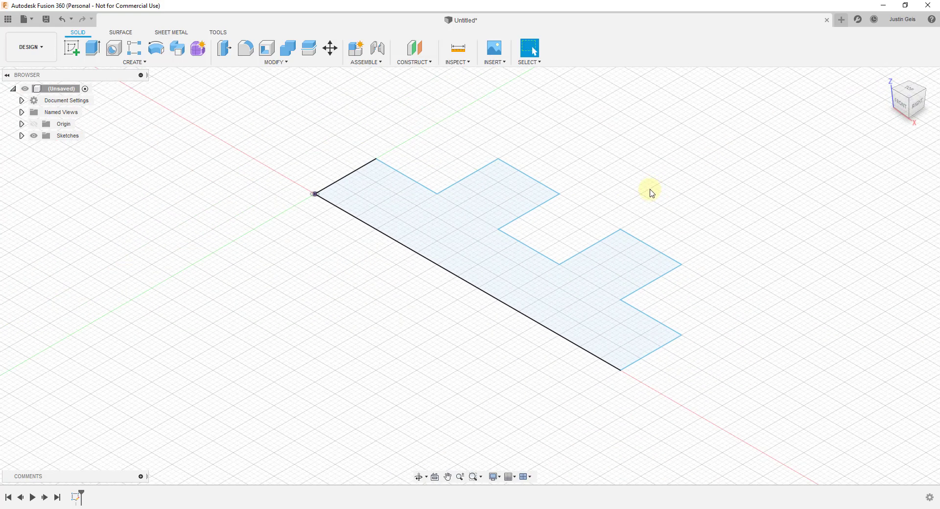
middle_click_drag(649, 191, 665, 189, "shift")
key("Escape")
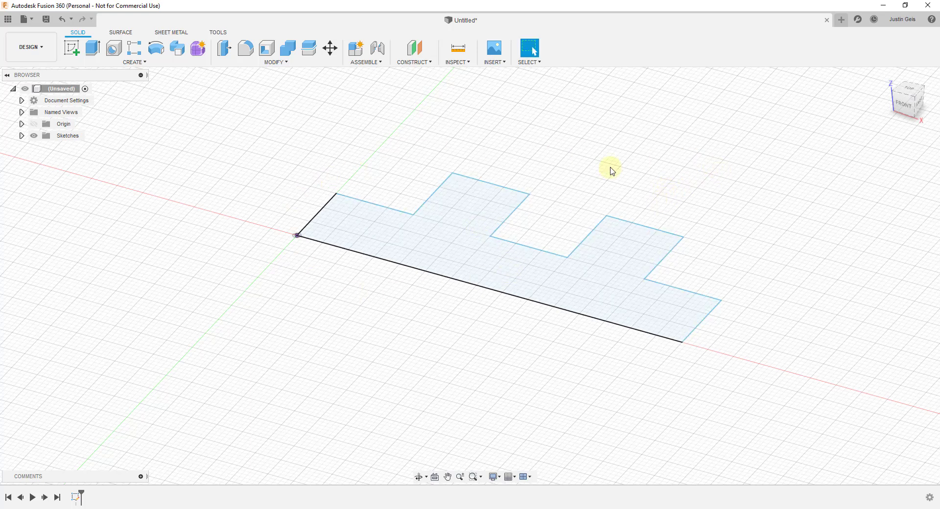
Step: Expand the Sketches folder and toggle the profile sketch's visibility off and back on
left_click(492, 212)
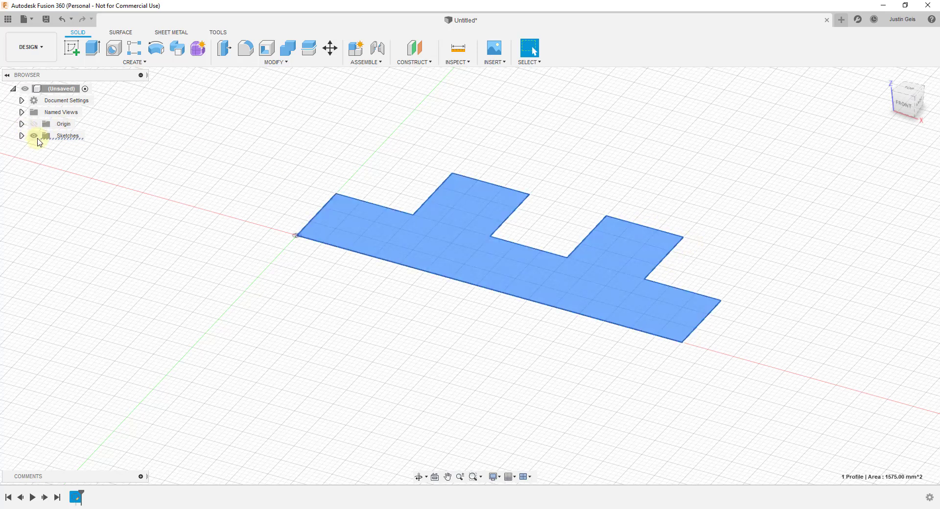
left_click(21, 136)
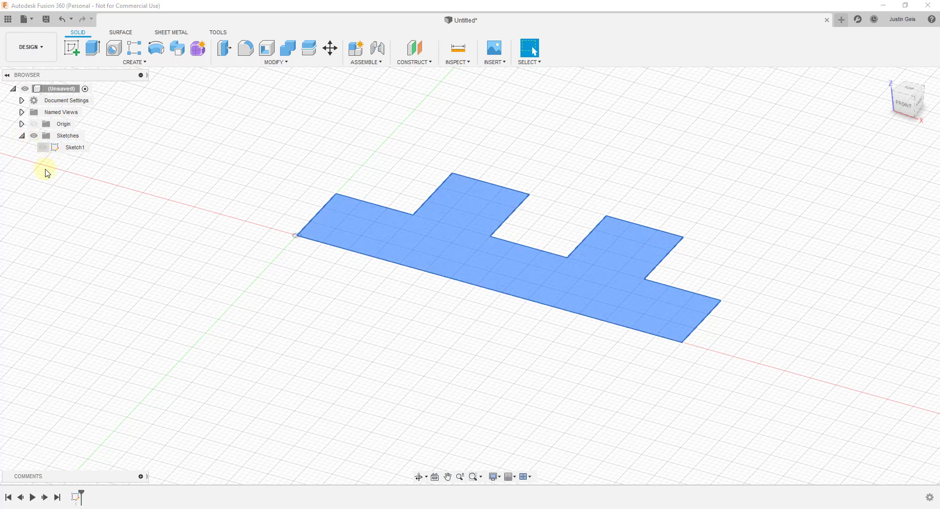
left_click(43, 149)
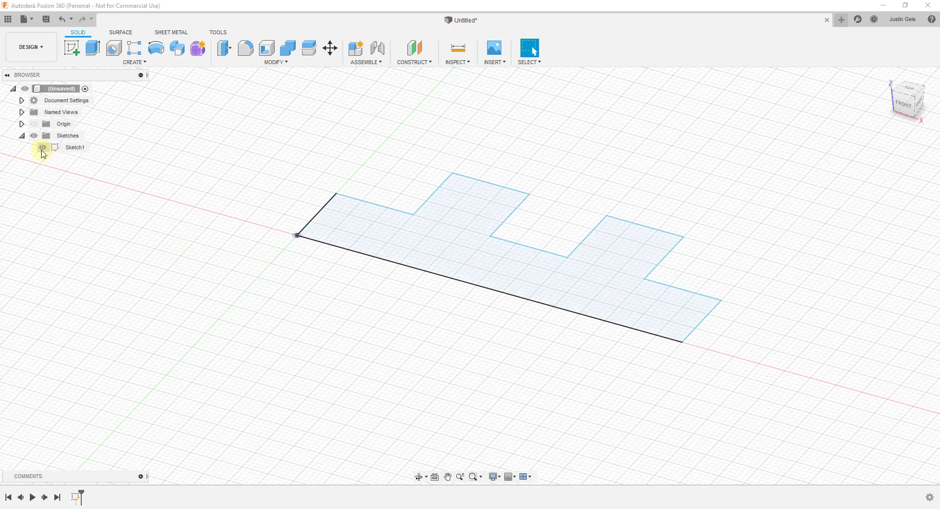
left_click(42, 149)
left_click(42, 148)
scroll(789, 306, "up", 1)
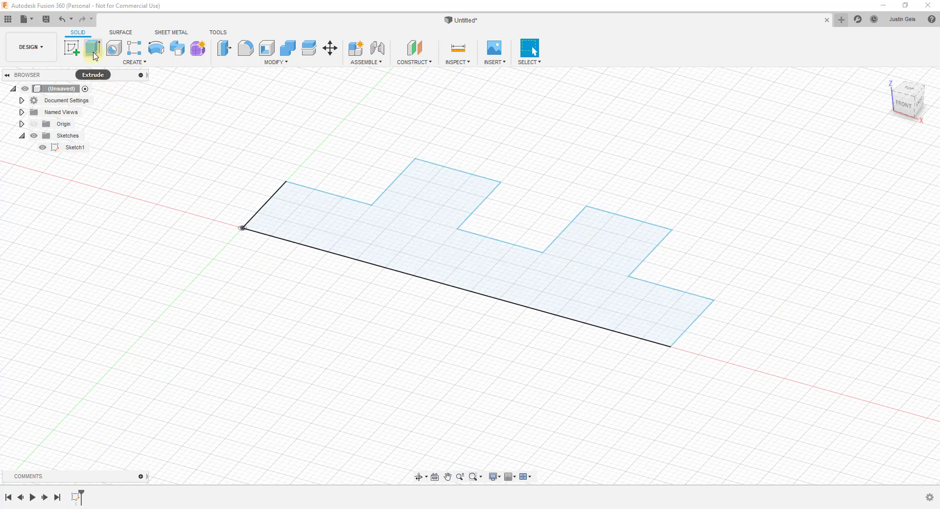
left_click(93, 49)
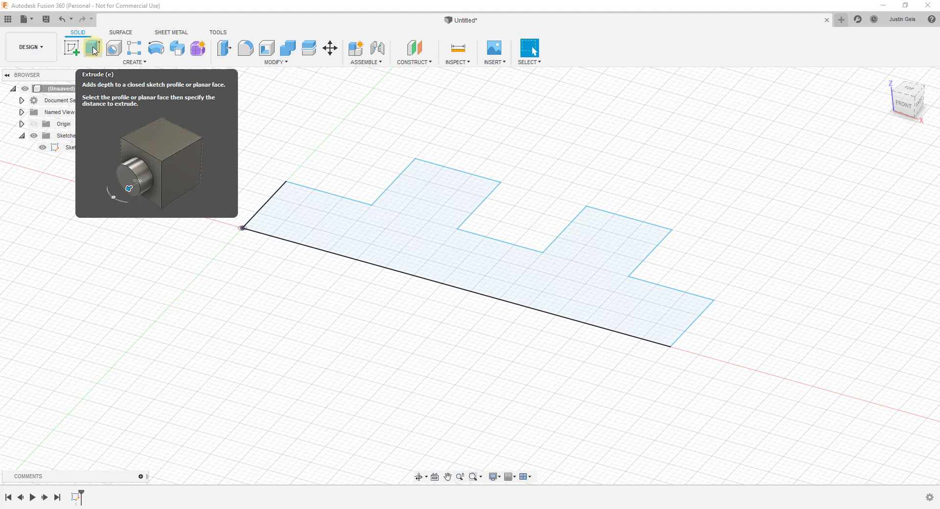
left_click(578, 329)
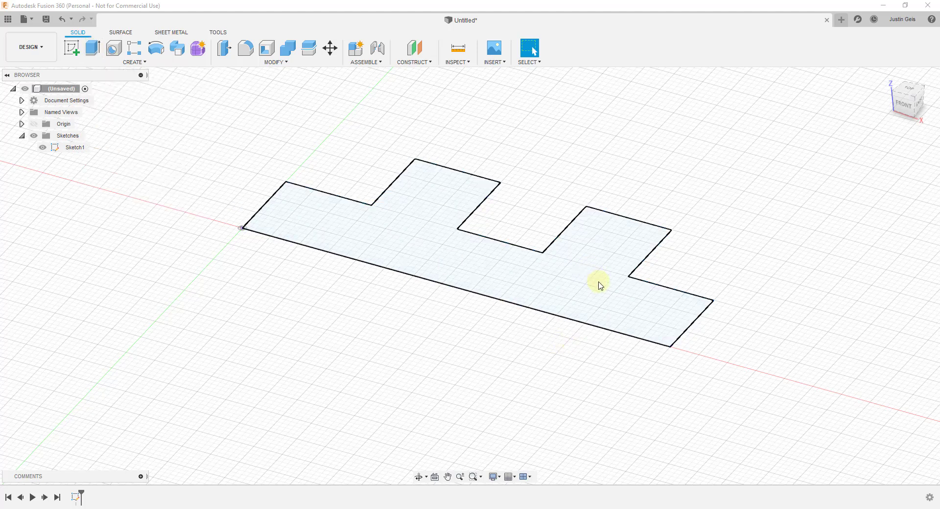
left_click(614, 267)
left_click(676, 284)
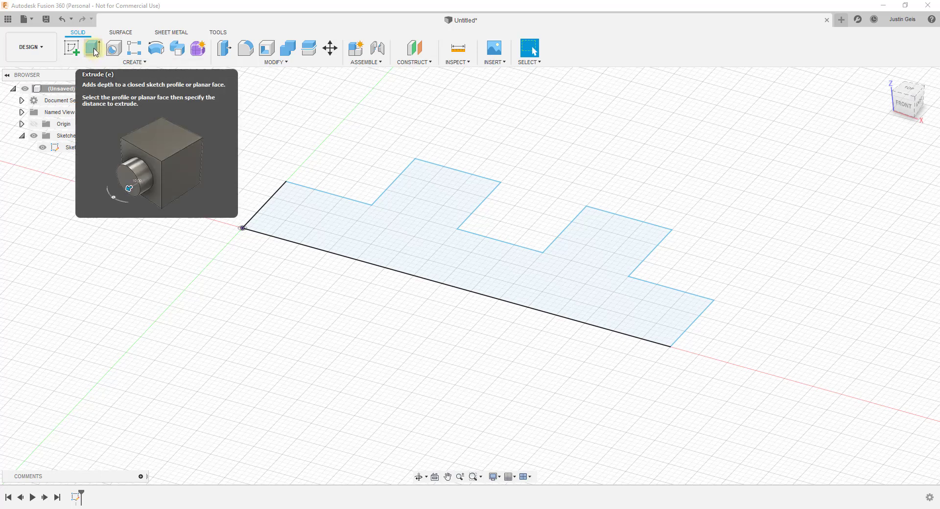
Step: Start an Extrude, reselect the two-tooth profile and pull it upward to a distance of 10 mm
left_click(93, 48)
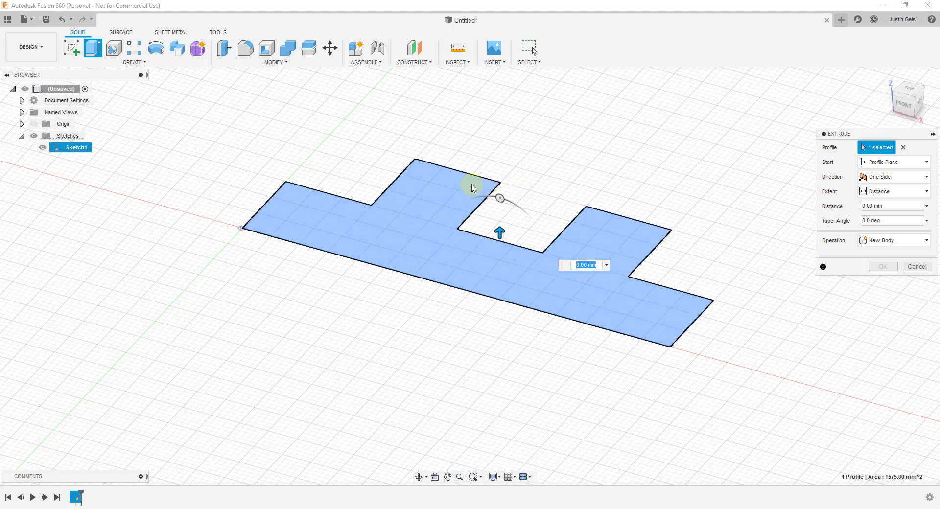
left_click(903, 147)
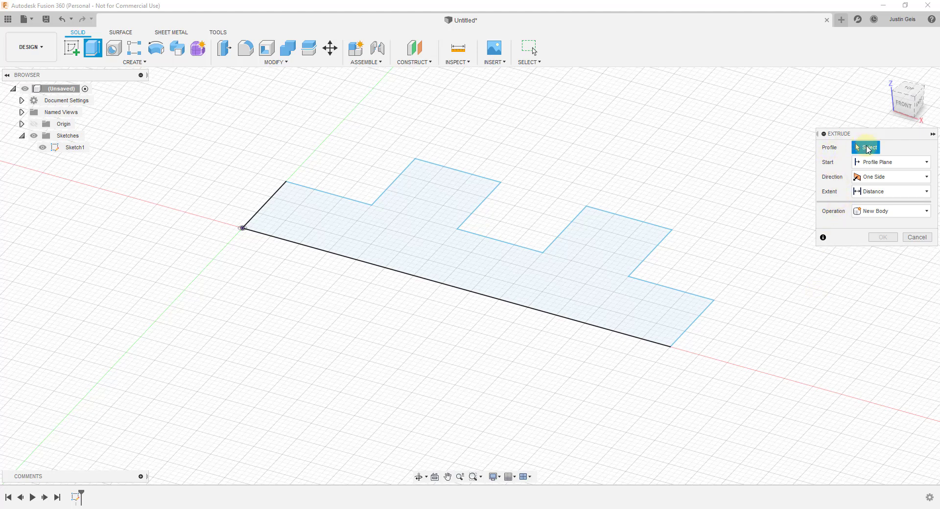
left_click(594, 290)
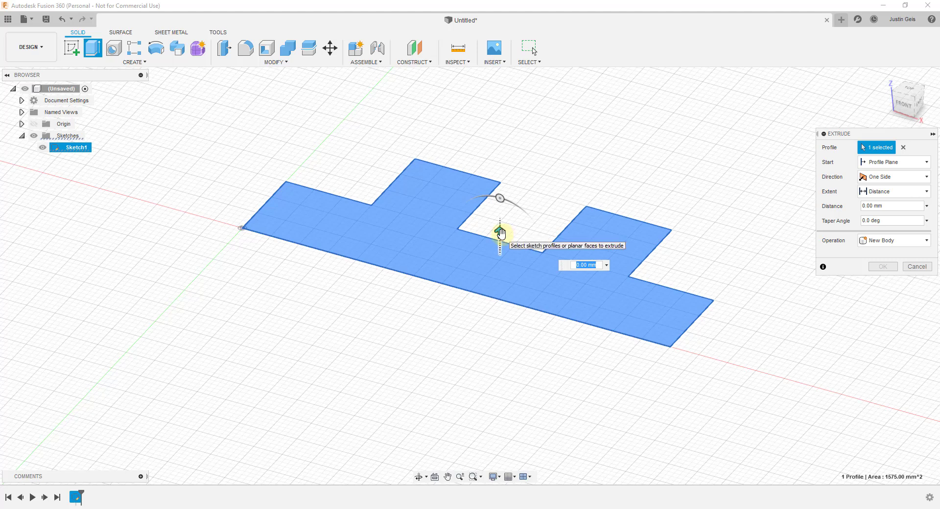
left_click_drag(501, 233, 500, 195)
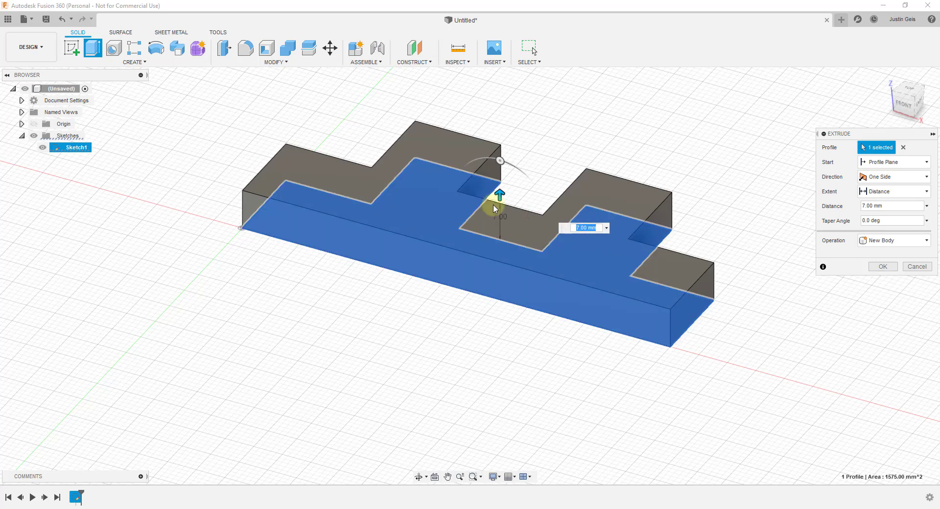
left_click_drag(500, 202, 505, 182)
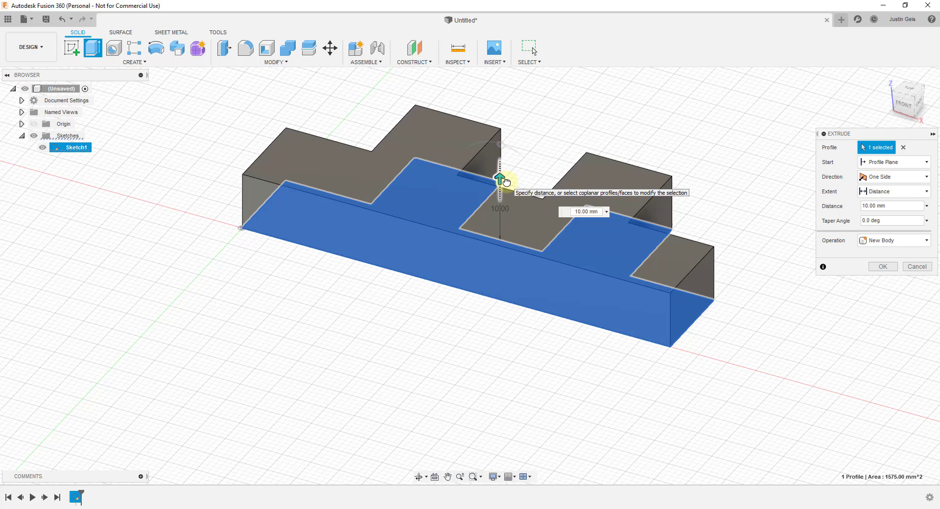
Step: Set the extrusion distance to 10 mm with no taper and create it as a new body
left_click(906, 206)
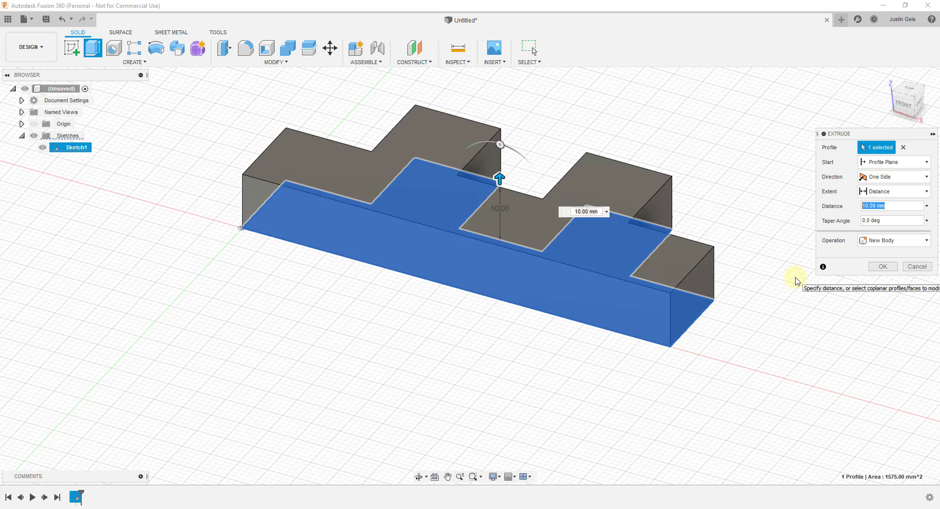
type("5")
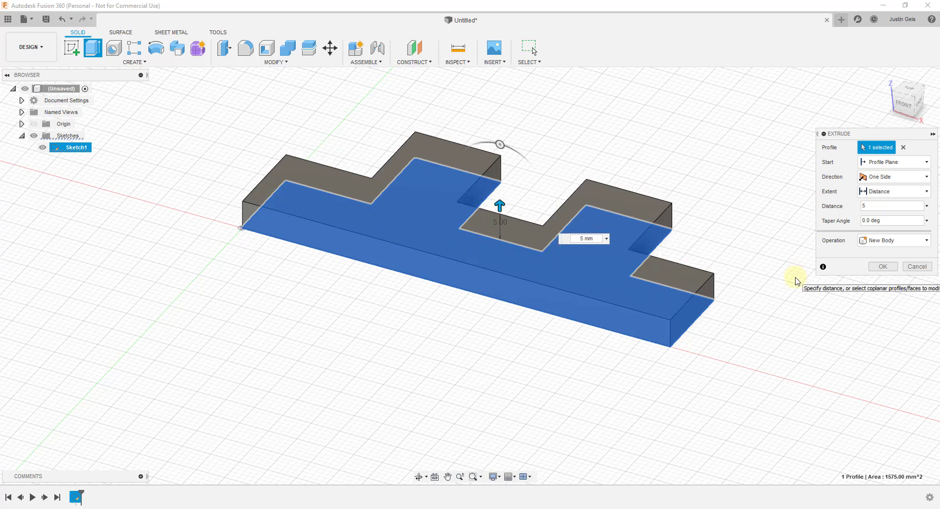
key("BackSpace")
type("10")
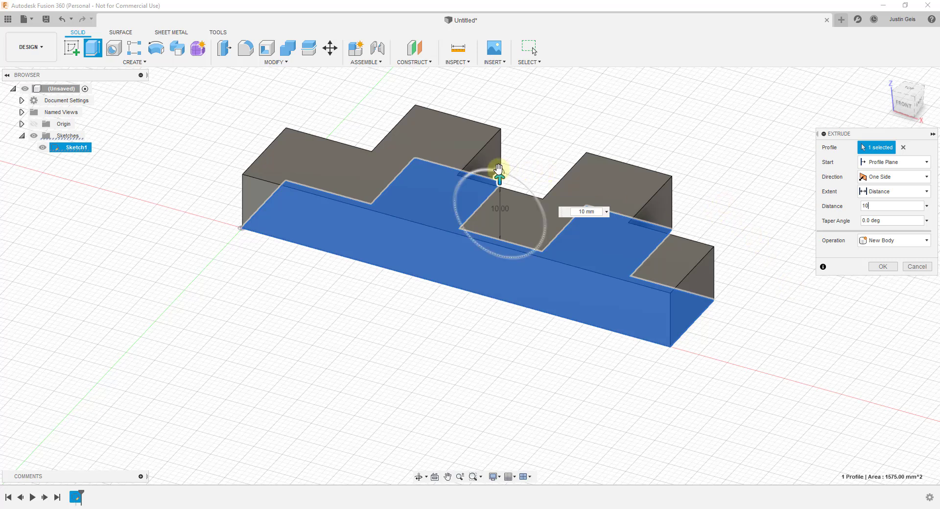
mouse_move(496, 172)
left_mouse_down()
mouse_move(509, 171)
mouse_move(484, 164)
mouse_move(499, 170)
left_mouse_up()
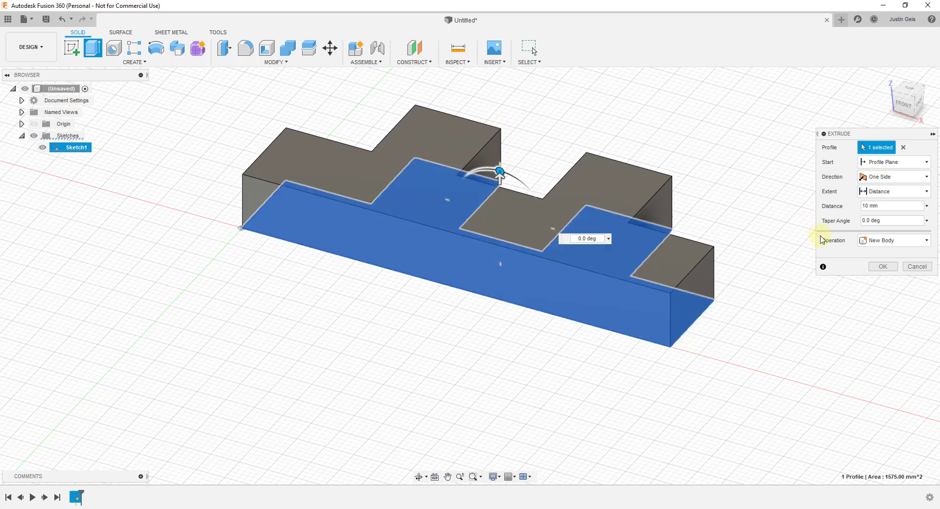
left_click(890, 241)
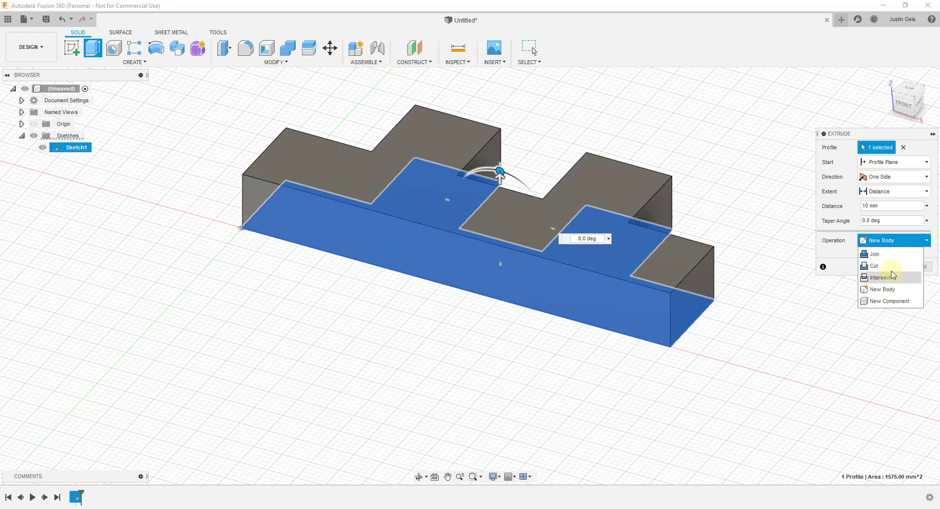
left_click(832, 211)
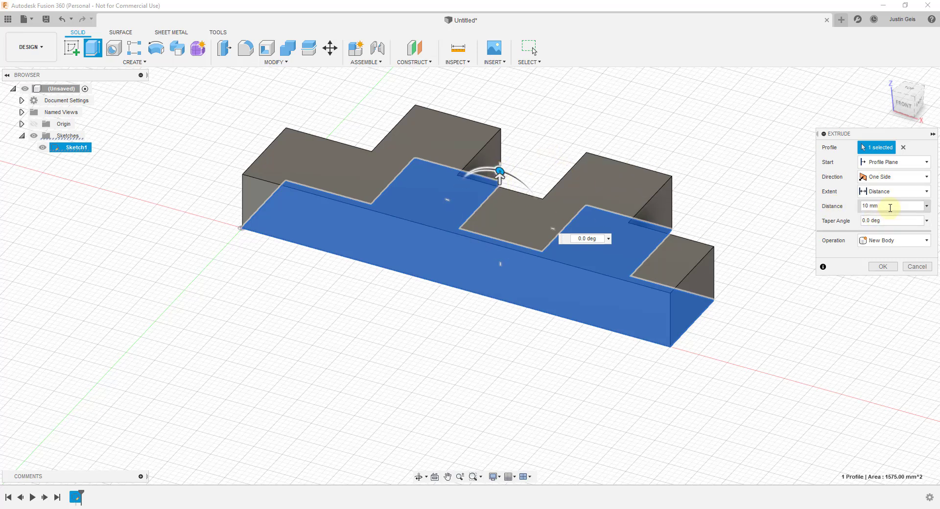
left_click(882, 266)
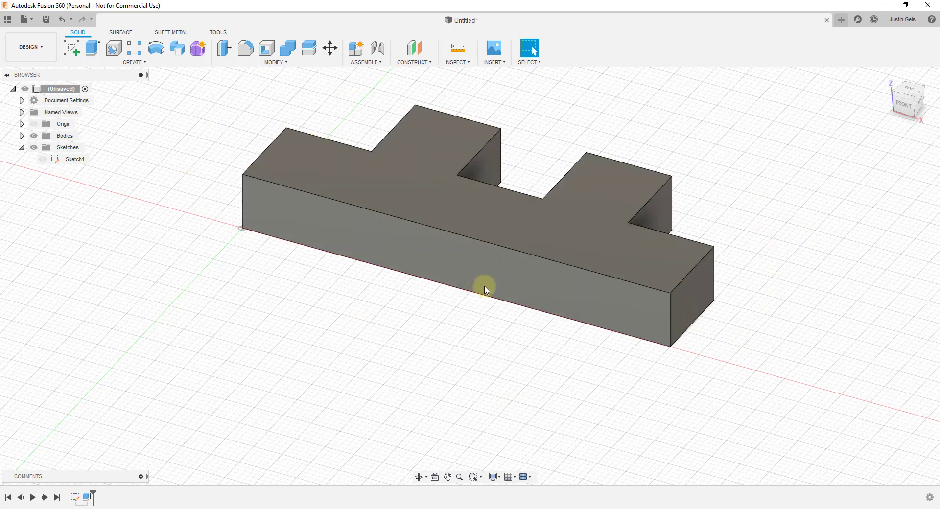
Step: Expand the Bodies folder, toggle the extruded body's visibility off and back on, and make the profile sketch visible
scroll(468, 289, "down", 2)
scroll(611, 193, "up", 3)
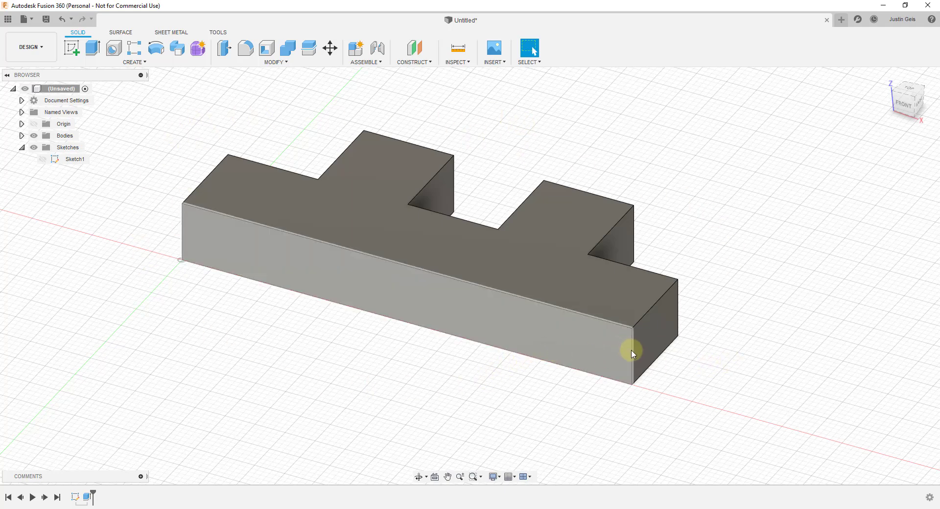
middle_click_drag(667, 361, 632, 350, "shift")
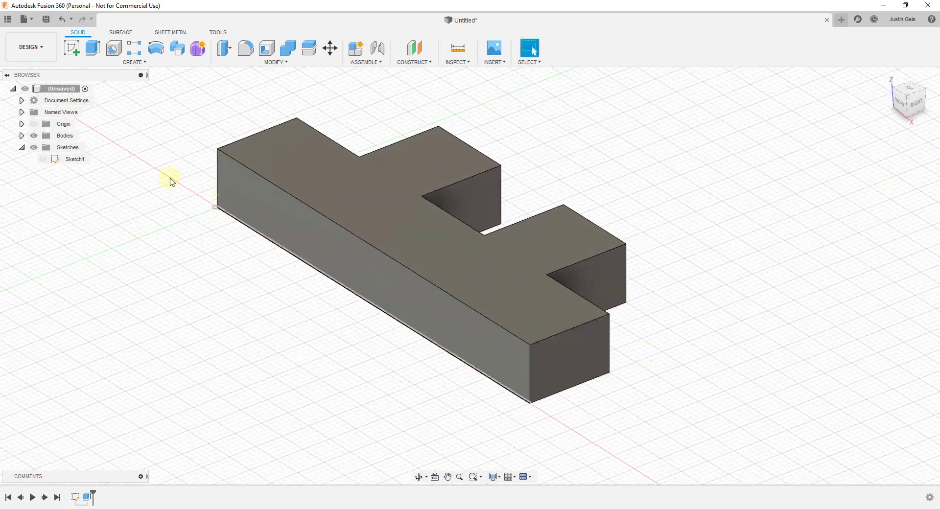
left_click(22, 136)
left_click(43, 147)
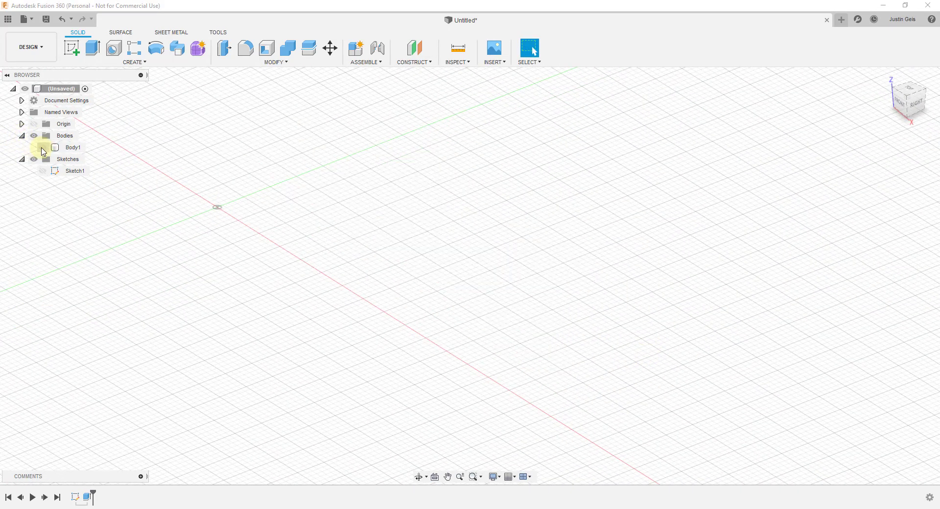
left_click(43, 147)
left_click(43, 171)
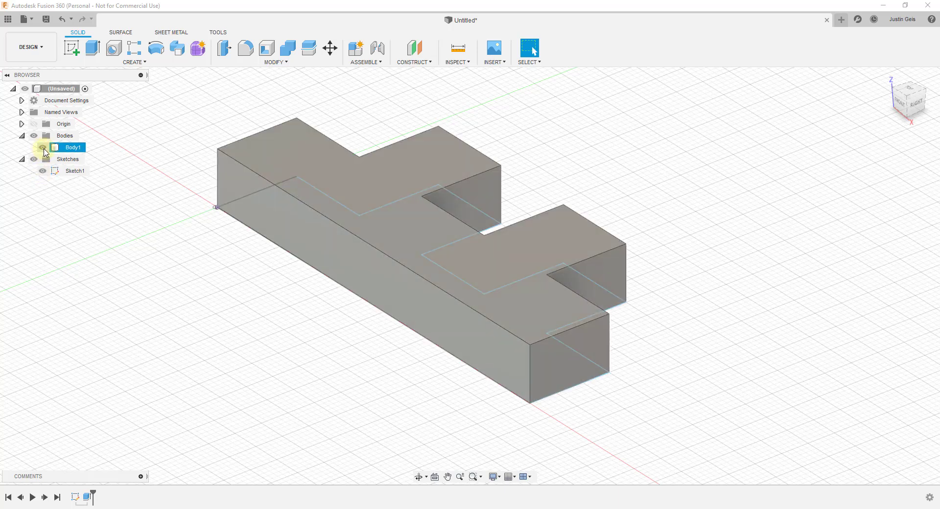
left_click(42, 147)
left_click(42, 147)
left_click(454, 255)
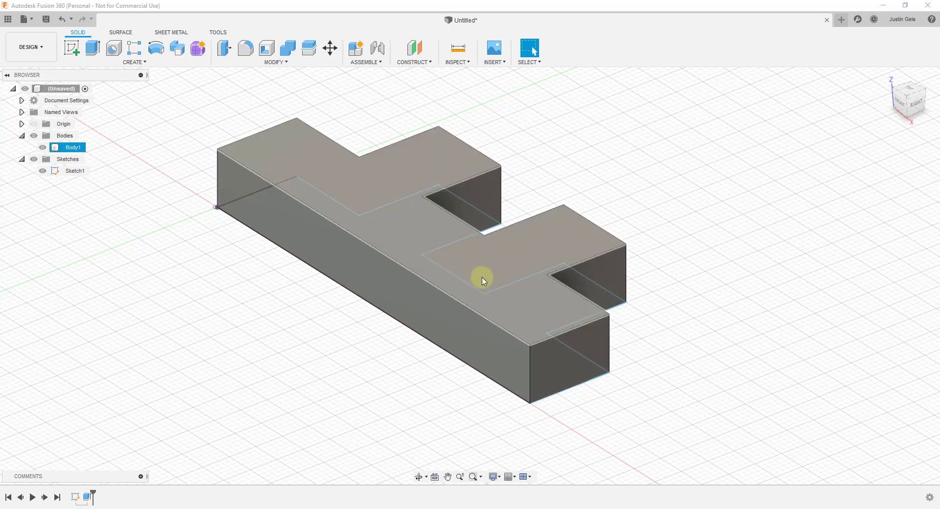
Step: Compare the solid with its sketch by toggling the visibility of the body and the profile sketch off and back on
middle_click_drag(483, 280, 495, 274, "shift")
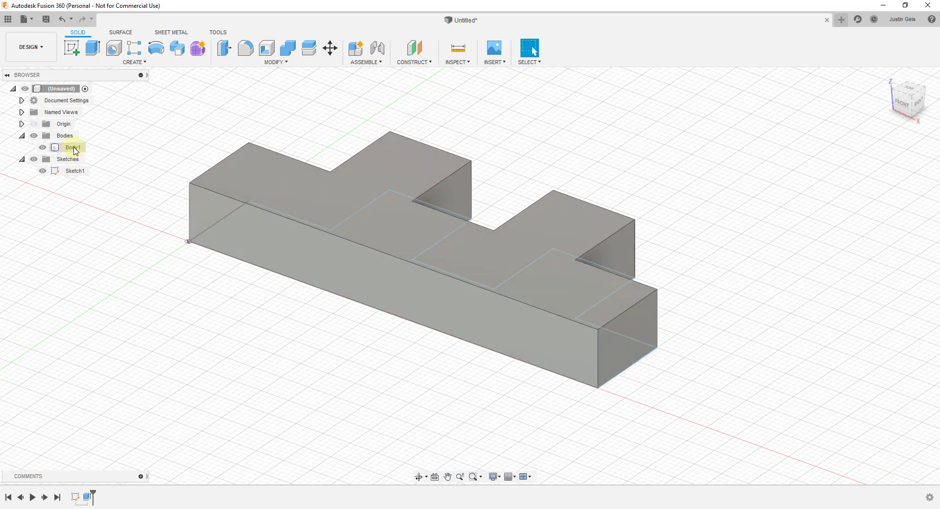
left_click(42, 148)
left_click(42, 148)
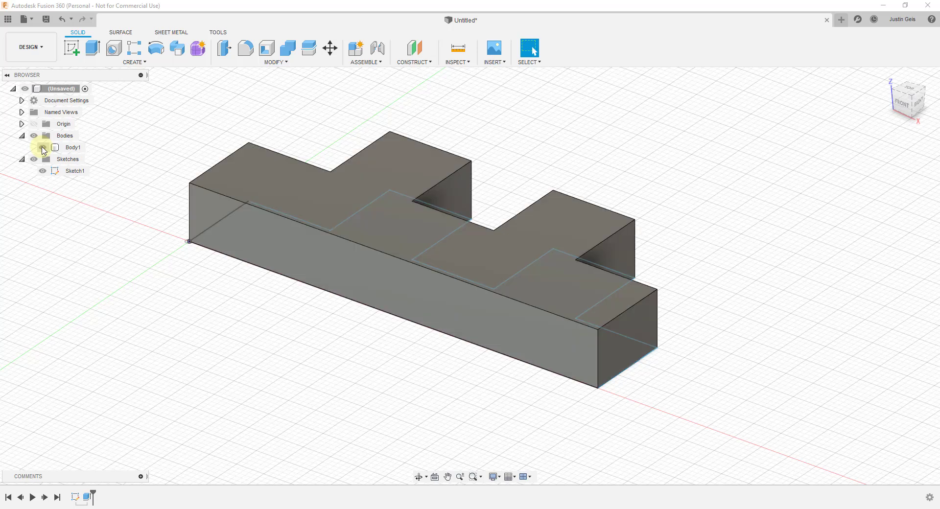
left_click(42, 147)
left_click(43, 147)
left_click(42, 171)
left_click(43, 171)
left_click(463, 238)
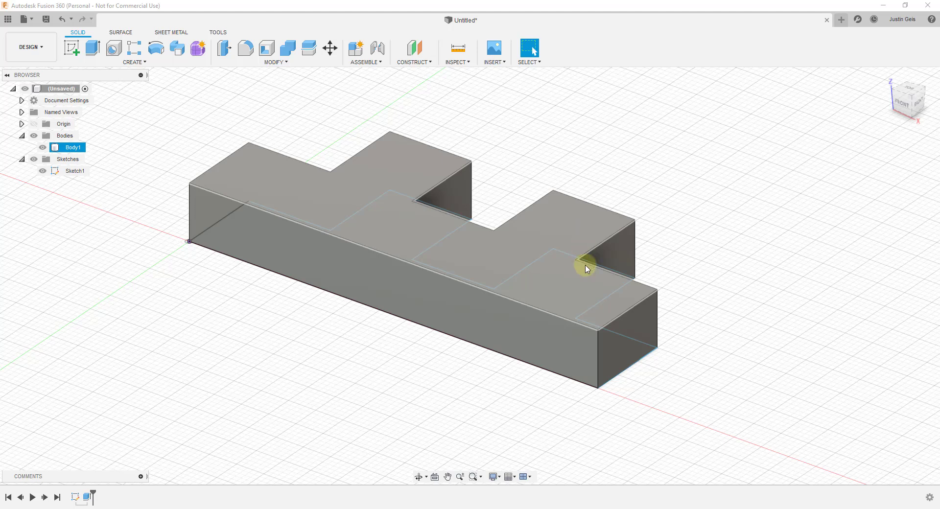
left_click(576, 253)
left_click(577, 252)
key("Escape")
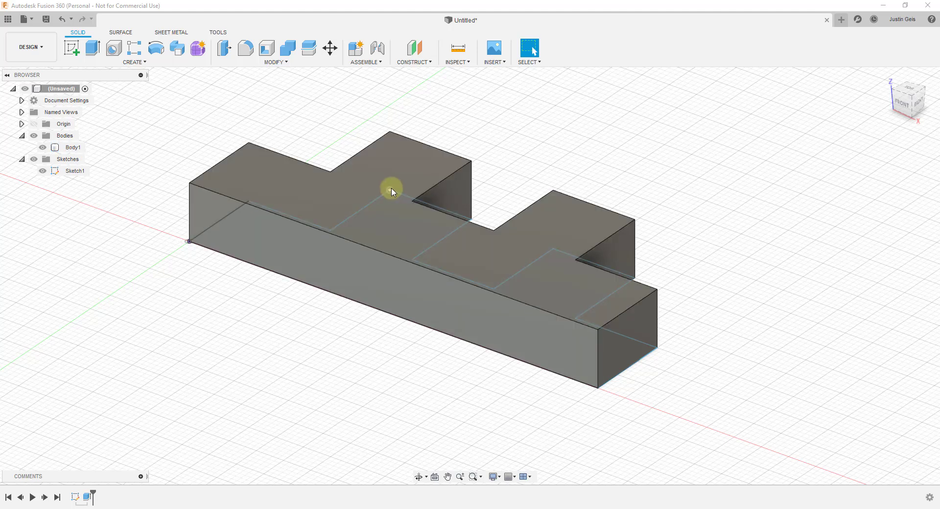
left_click(392, 191)
key("Escape")
Step: Create a new sketch on the XY plane and hide the extruded body to expose the original profile
left_click(72, 49)
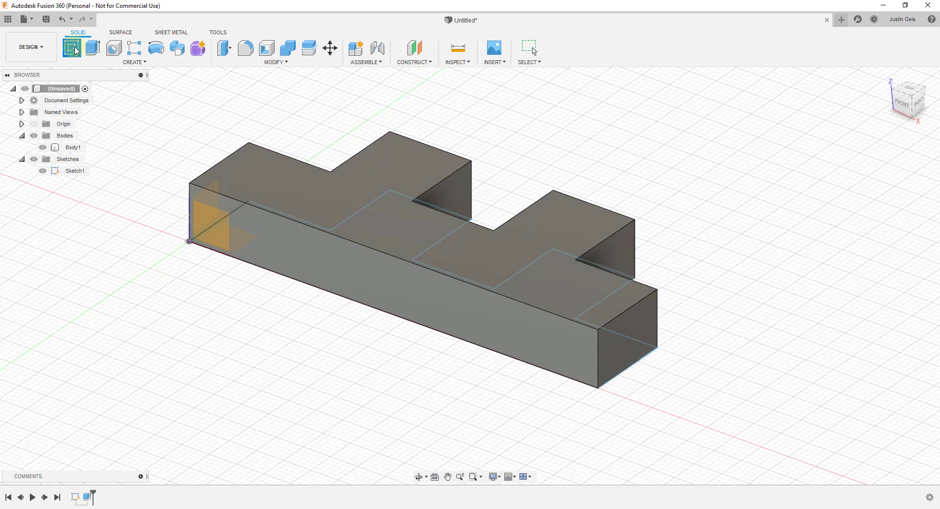
left_click(167, 260)
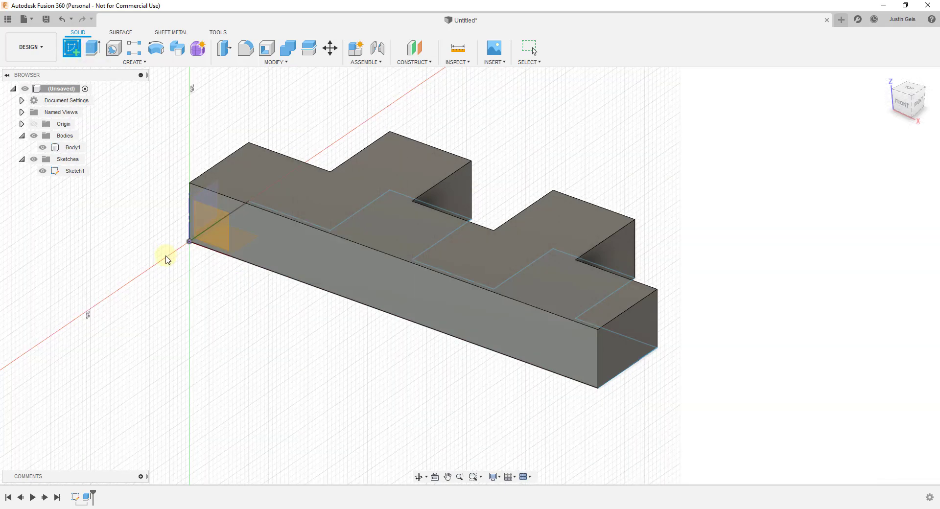
left_click(269, 306)
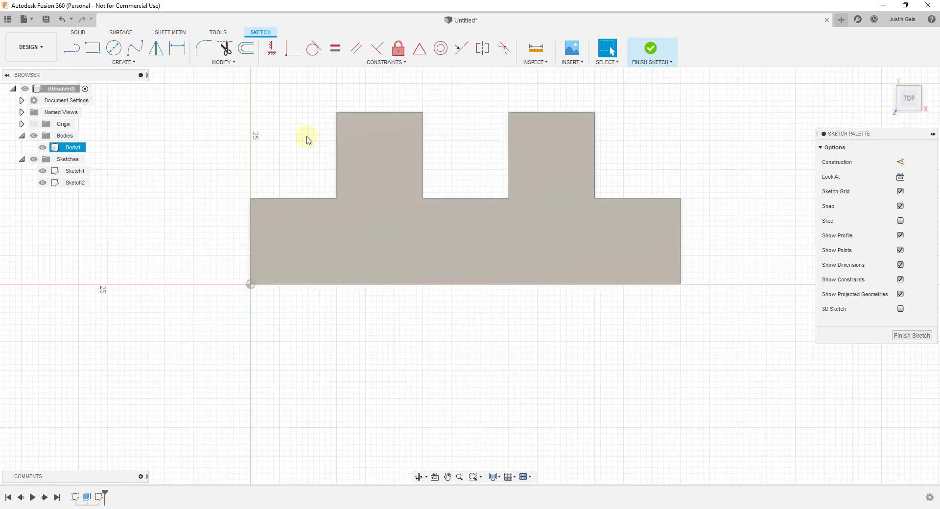
left_click(44, 148)
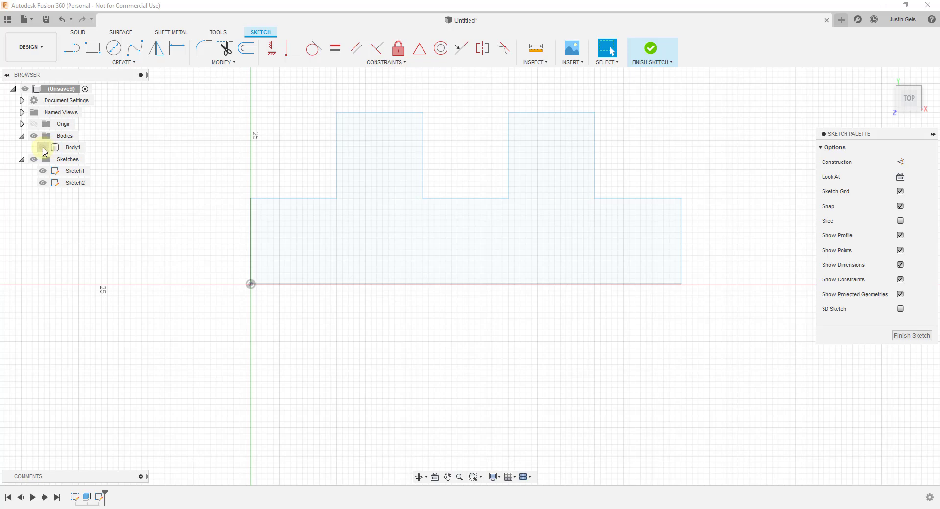
scroll(593, 170, "down", 2)
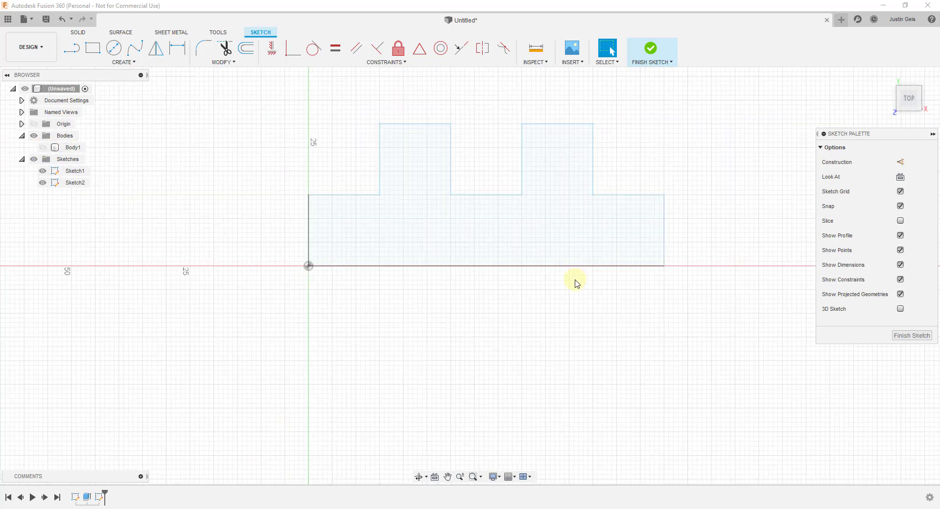
scroll(594, 131, "up", 4)
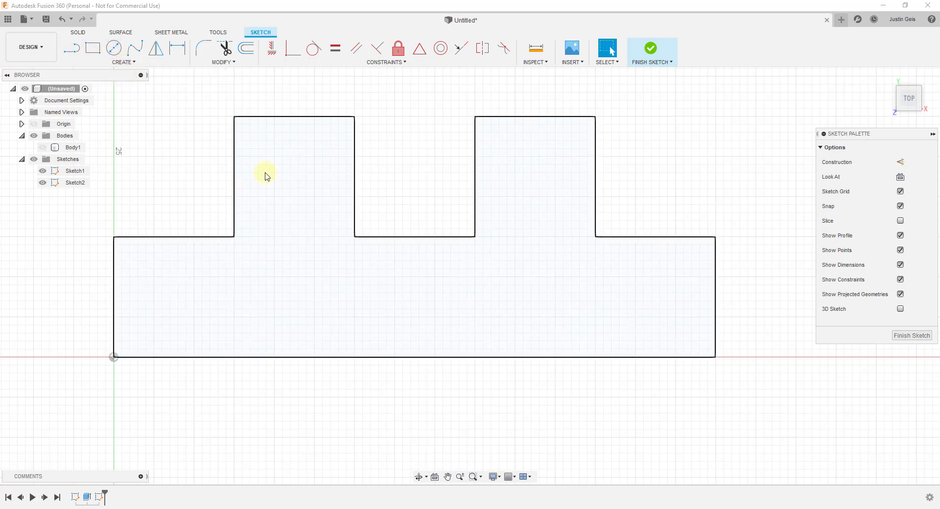
Step: Draw a circle 8 mm in diameter inside the first tooth, the one nearer the origin
key("c")
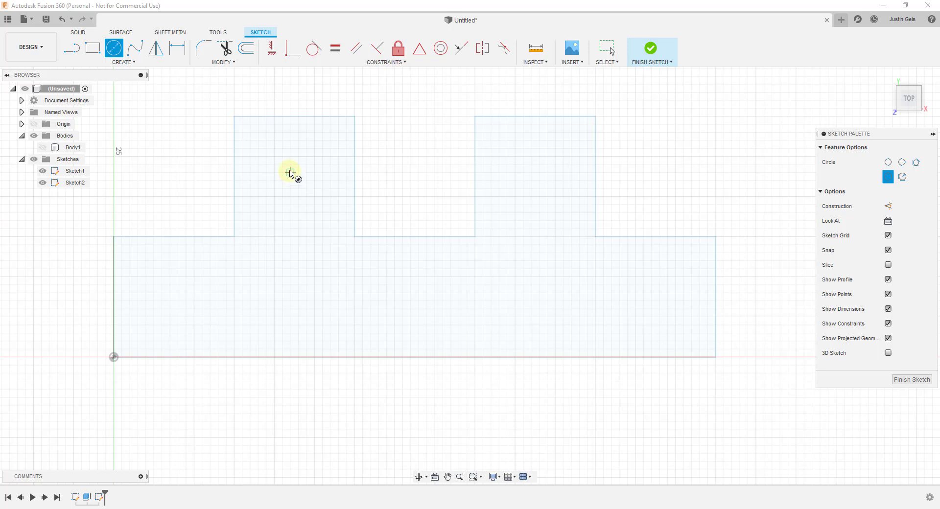
left_click(290, 172)
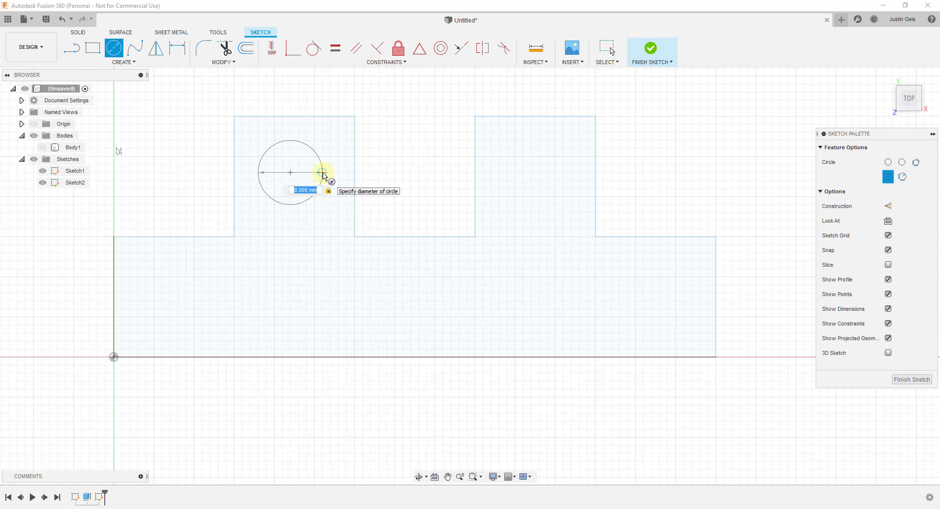
left_click(322, 175)
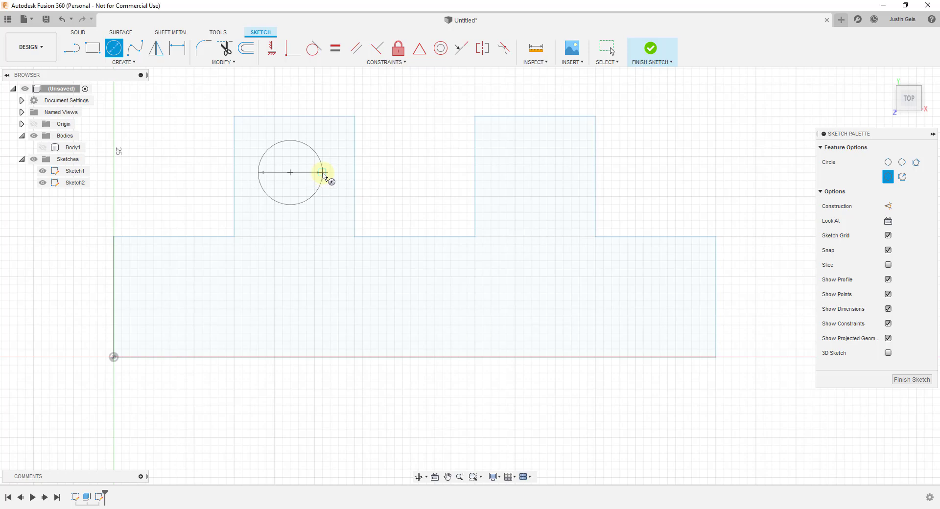
key("Escape")
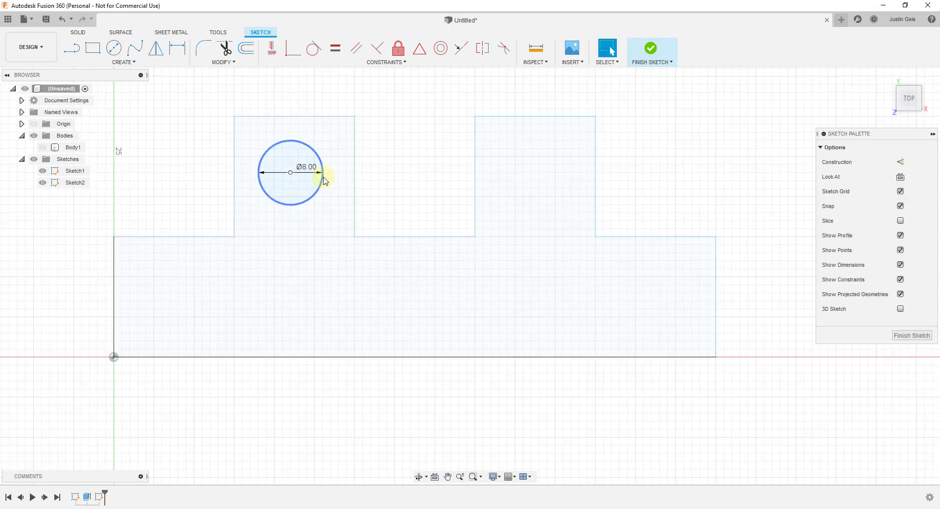
scroll(311, 174, "up", 5)
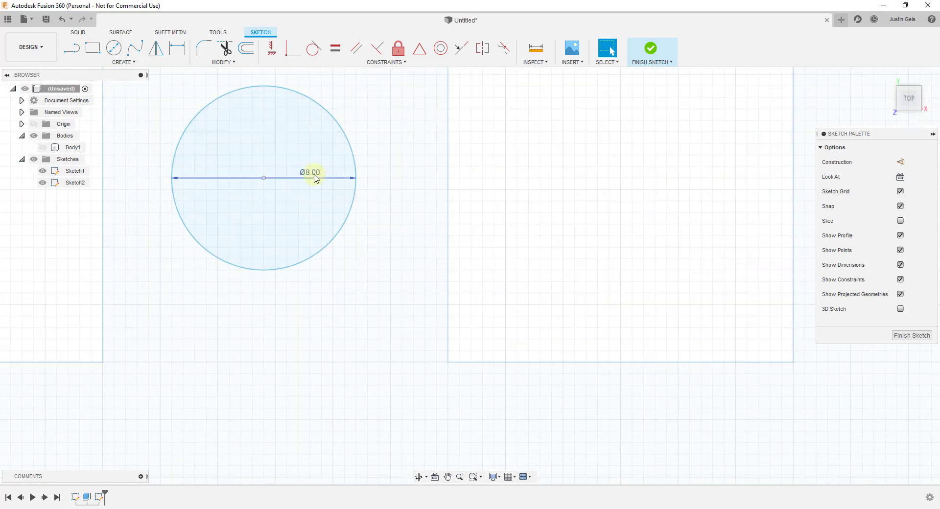
Step: Dimension the circle's centre 7.5 mm vertically below the first tooth's upper-left corner
scroll(274, 190, "down", 2)
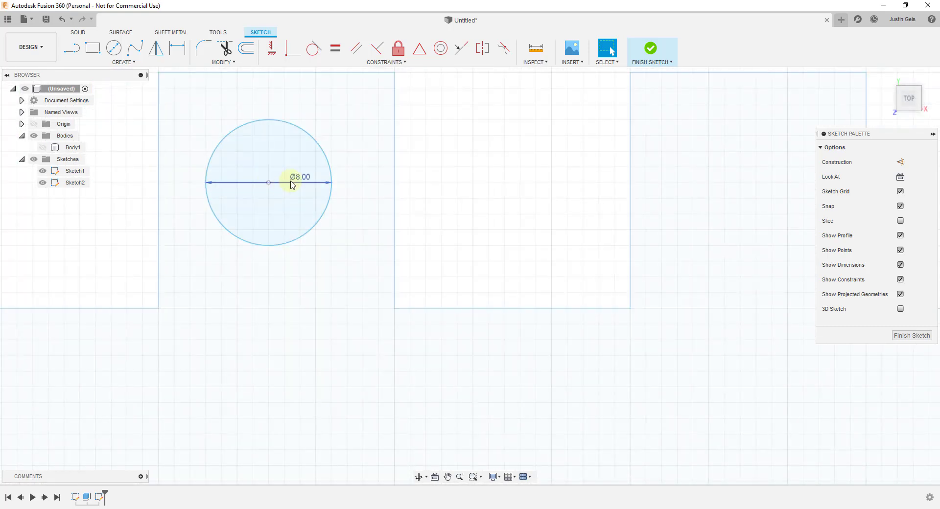
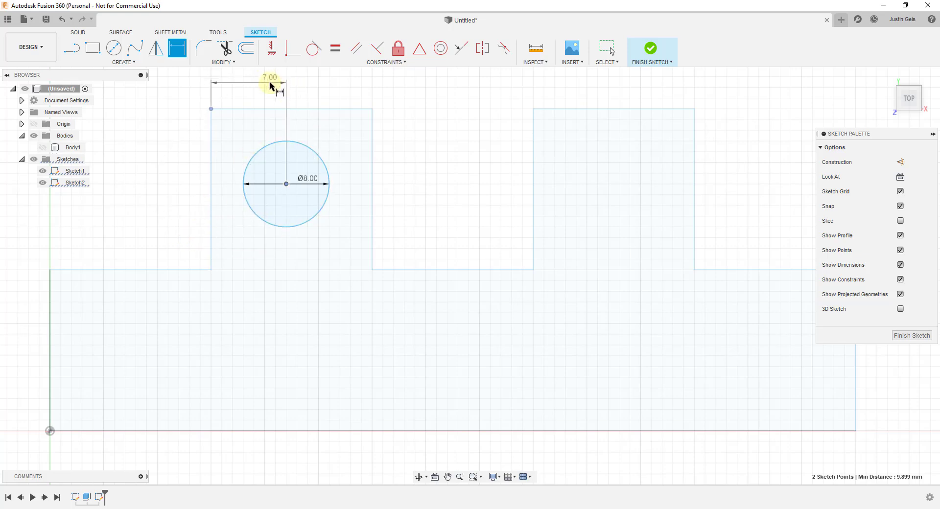
left_click(164, 165)
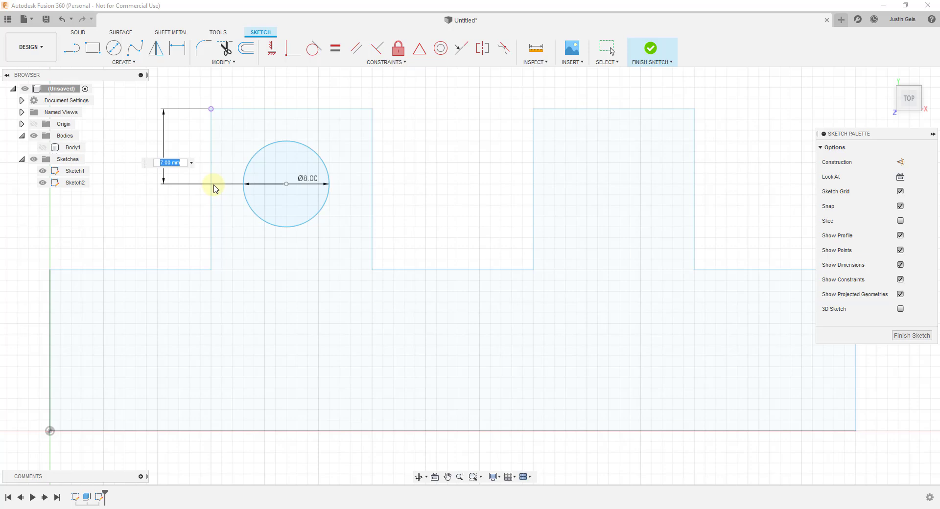
type("7.5")
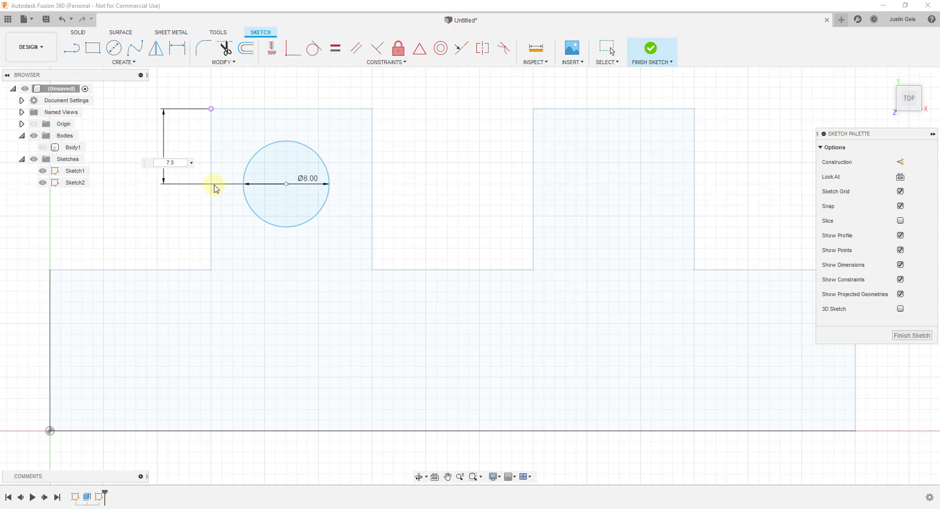
key("Return")
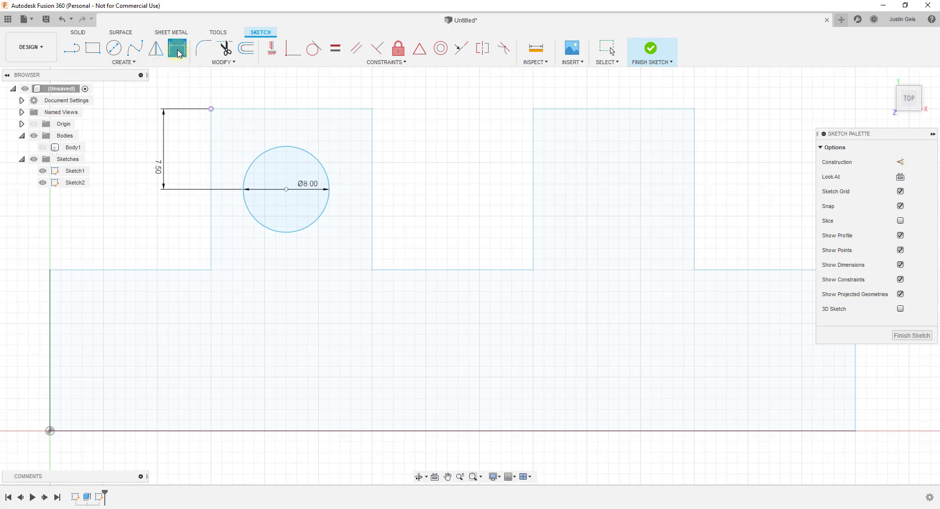
Step: Dimension the circle's centre 7.5 mm horizontally from the same upper-left corner of the first tooth
left_click(211, 109)
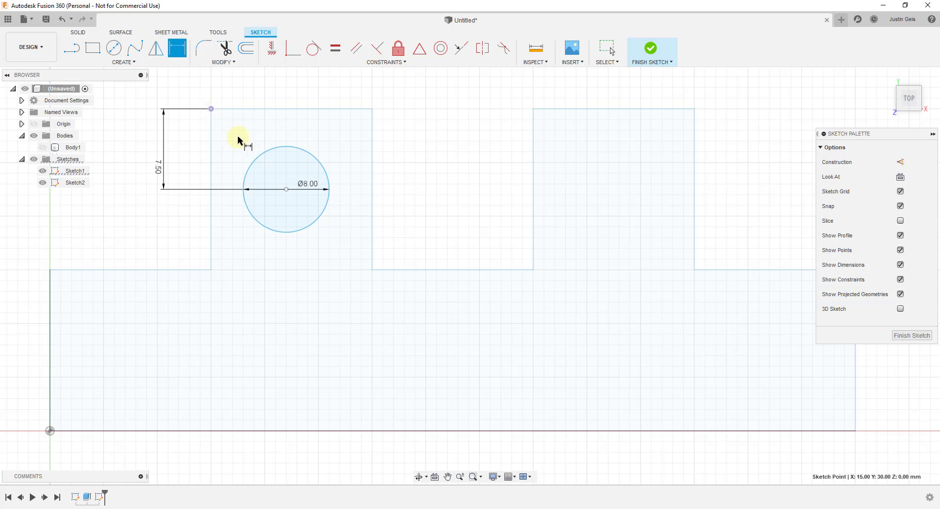
left_click(286, 189)
left_click(273, 81)
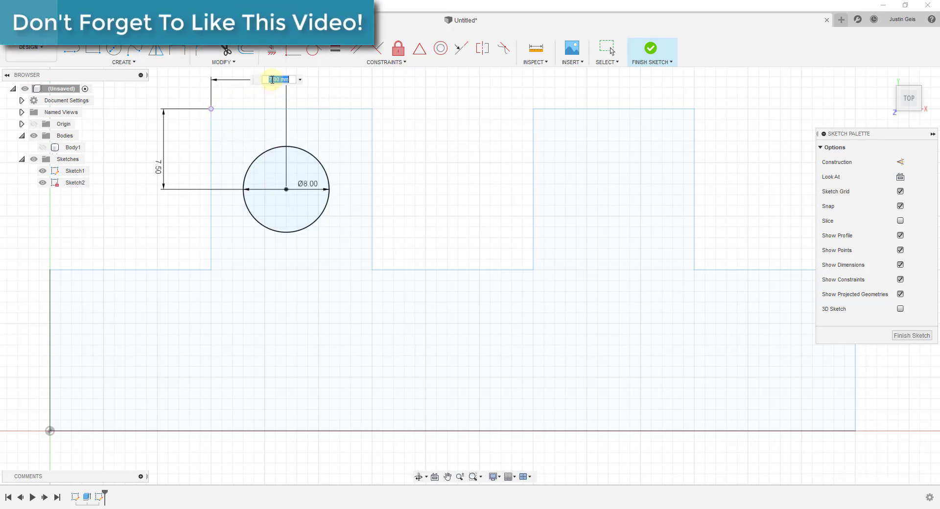
type("7.5")
key("Return")
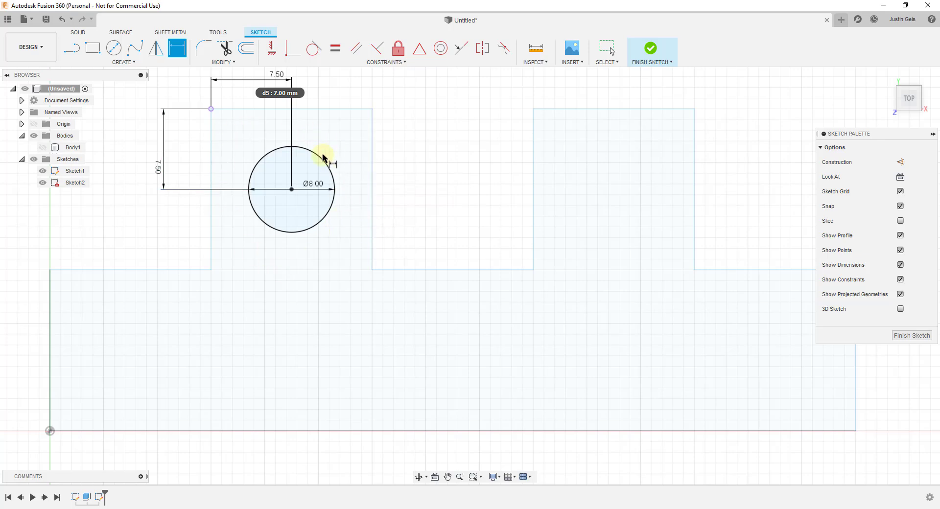
Step: Rectangular-pattern the circle along the horizontal direction with quantity 2 over a 30 mm extent onto the second tooth, and finish the sketch
scroll(342, 240, "down", 5)
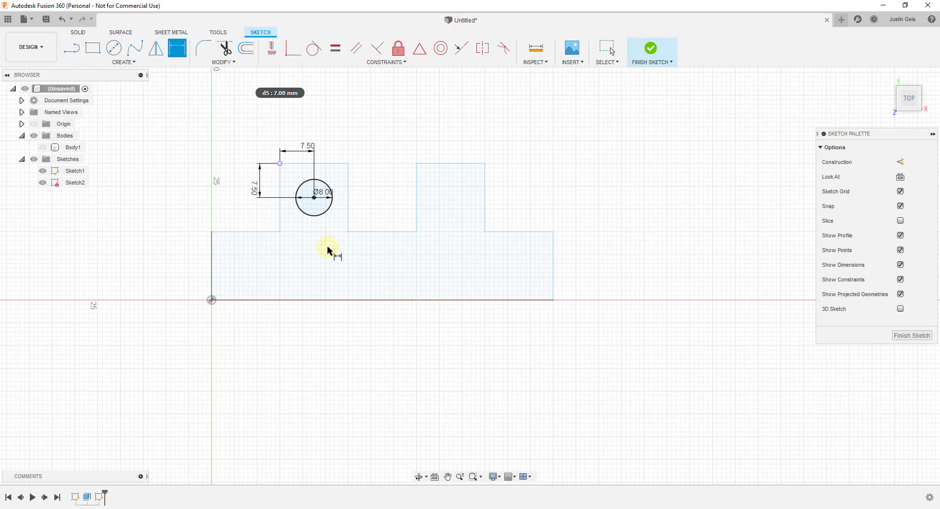
scroll(322, 192, "up", 5)
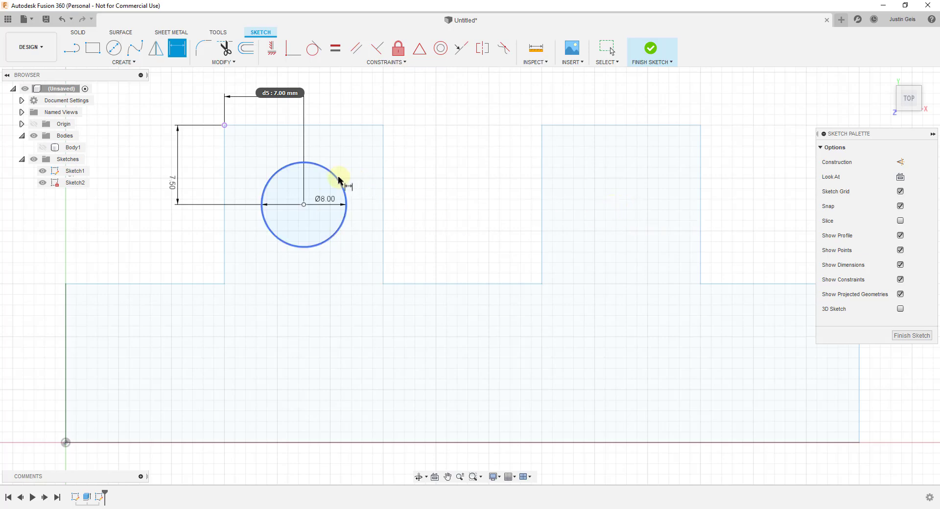
left_click(126, 64)
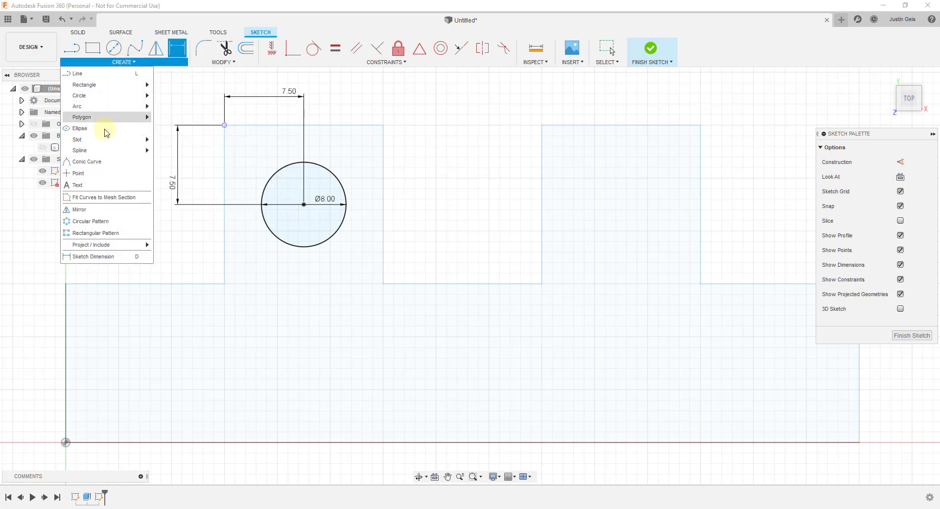
left_click(101, 235)
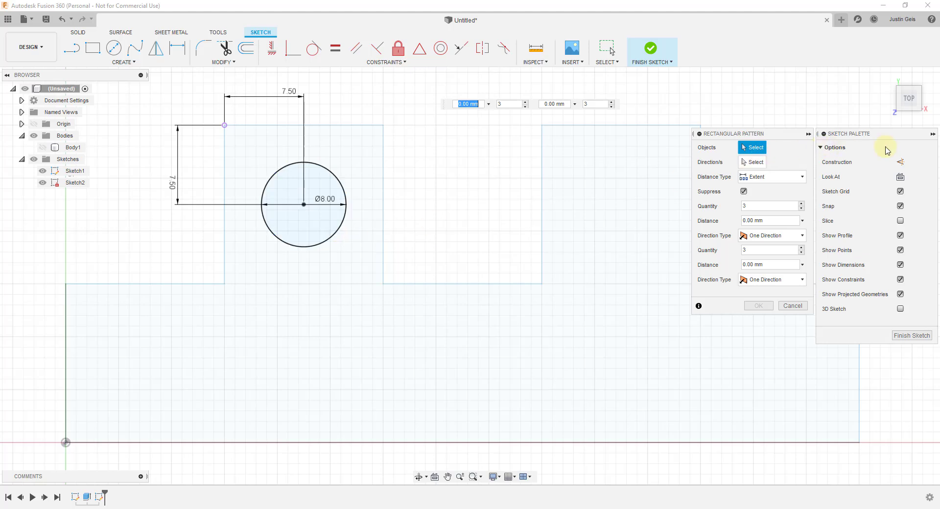
left_click(933, 135)
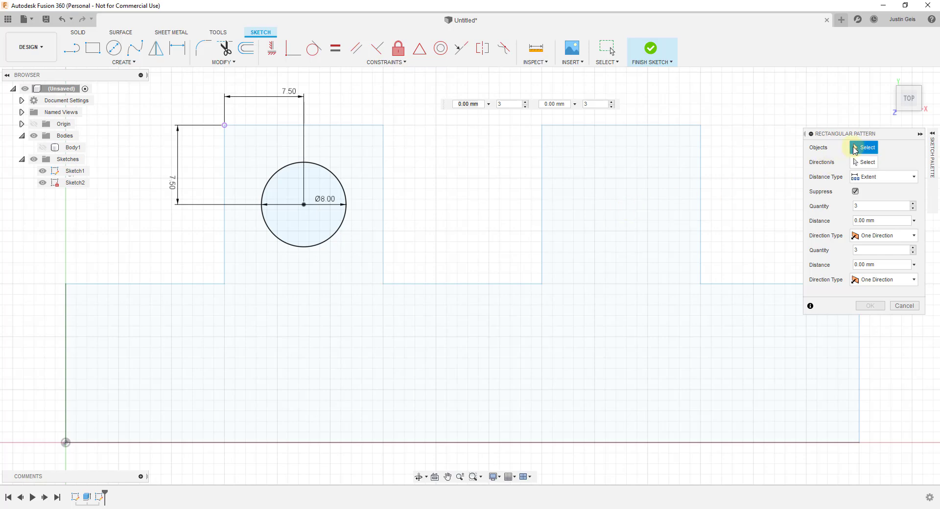
left_click(343, 192)
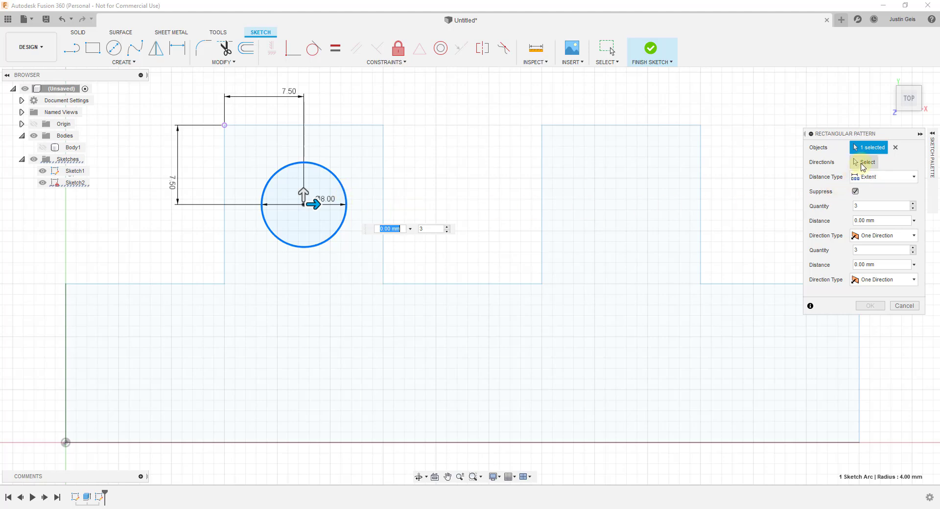
left_click(862, 163)
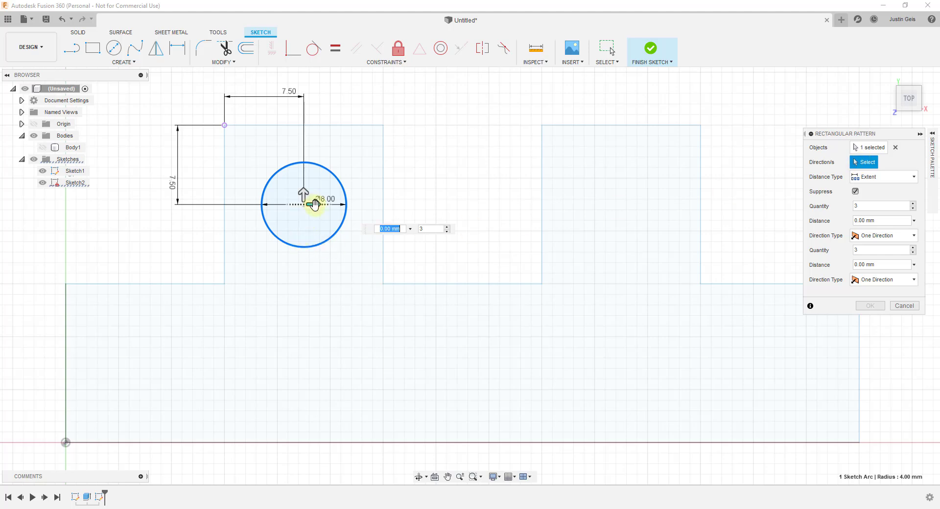
left_click_drag(314, 205, 633, 209)
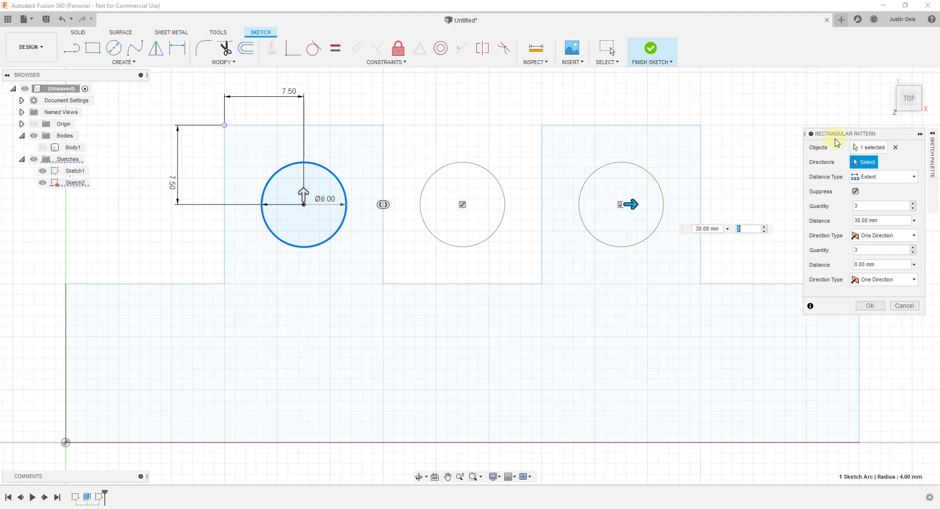
left_click_drag(632, 205, 631, 206)
type("2")
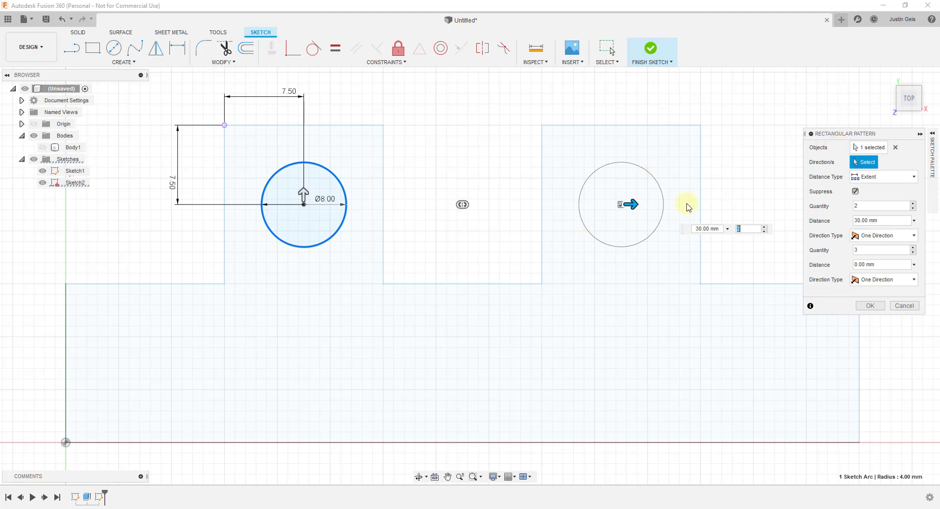
left_click(870, 306)
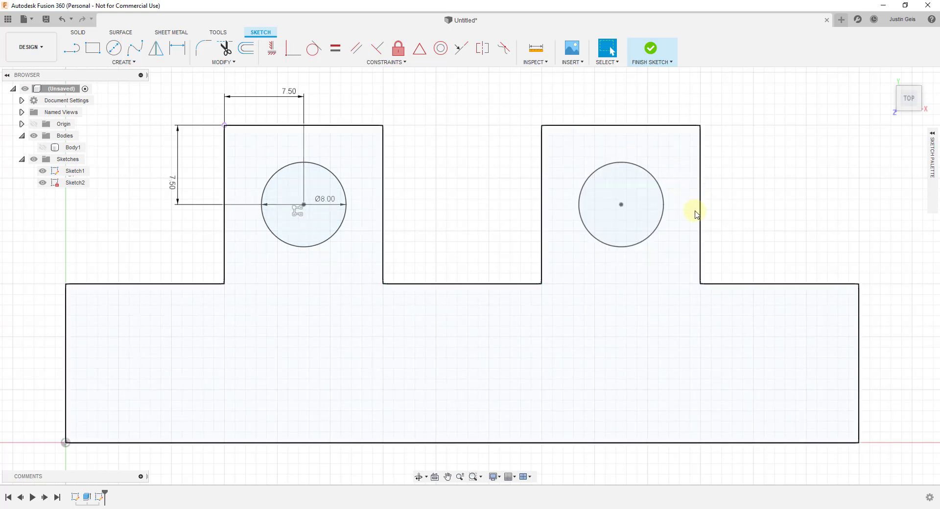
left_click(651, 49)
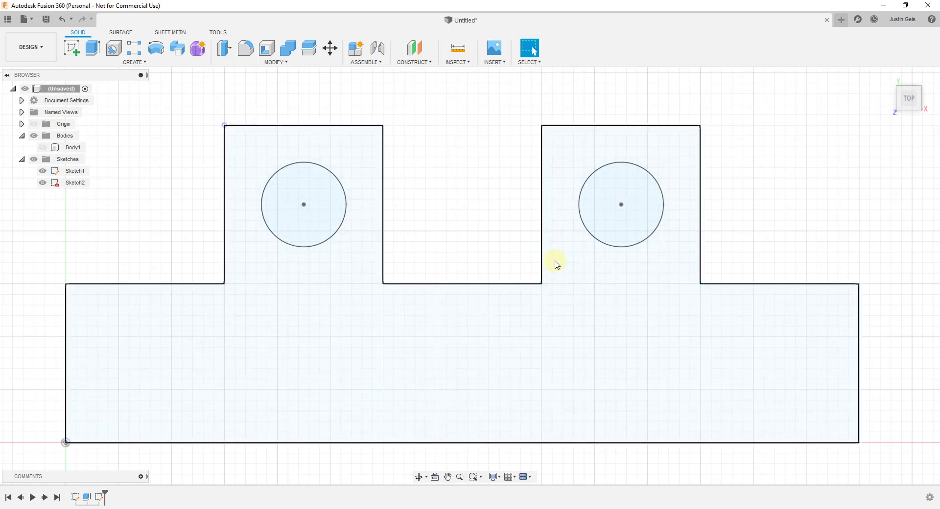
Step: Highlight the circle sketch and the profile sketch in turn to compare the geometry each one contains
middle_click_drag(615, 367, 470, 257, "shift")
scroll(470, 257, "down", 3)
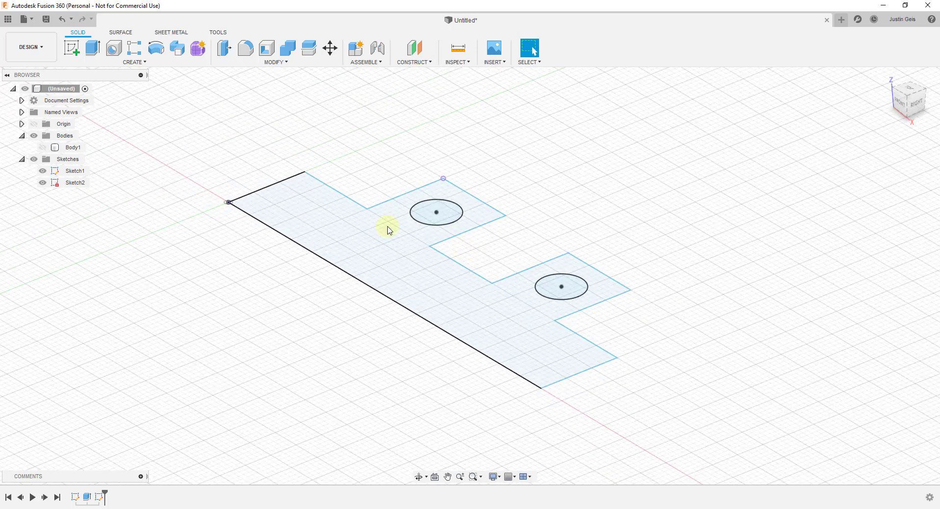
left_click(75, 183)
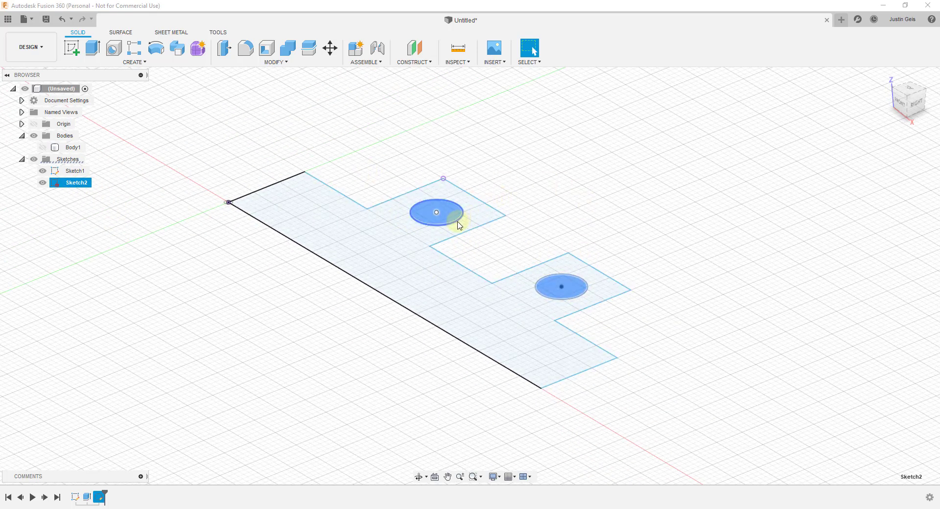
left_click(79, 173)
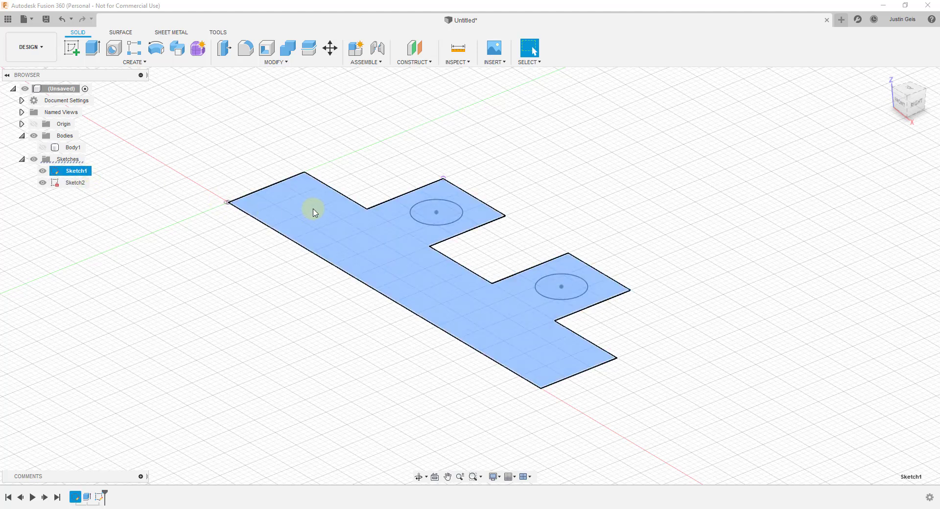
left_click(478, 276)
left_click(69, 183)
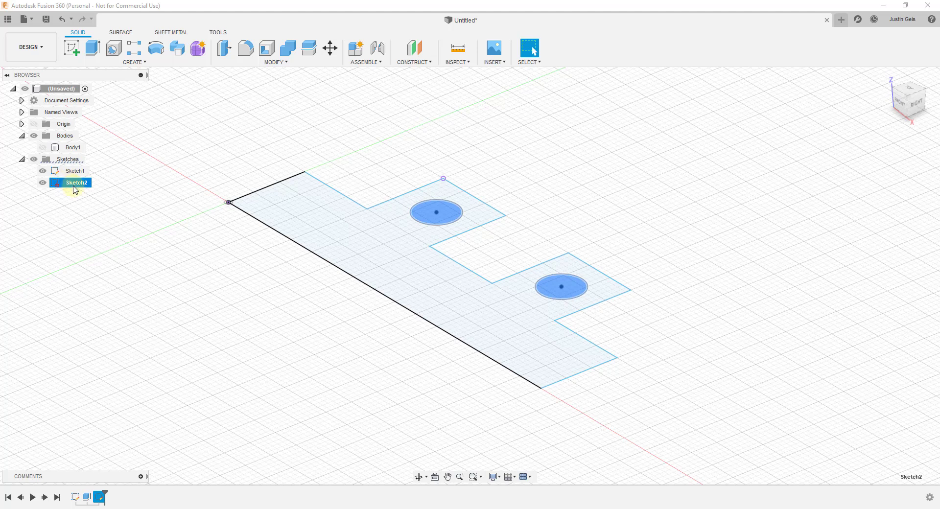
left_click(577, 288)
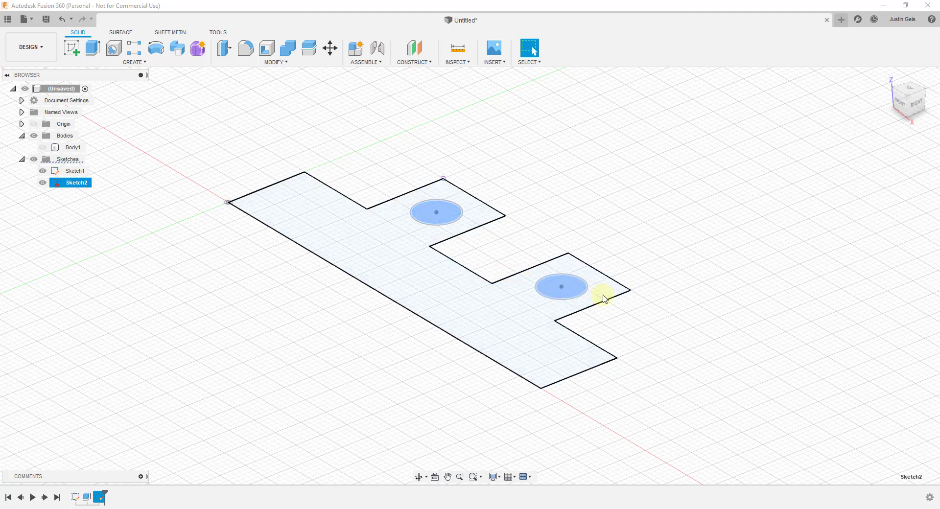
Step: Show the extruded body to compare it with the two circles, and hide it again
left_click(44, 148)
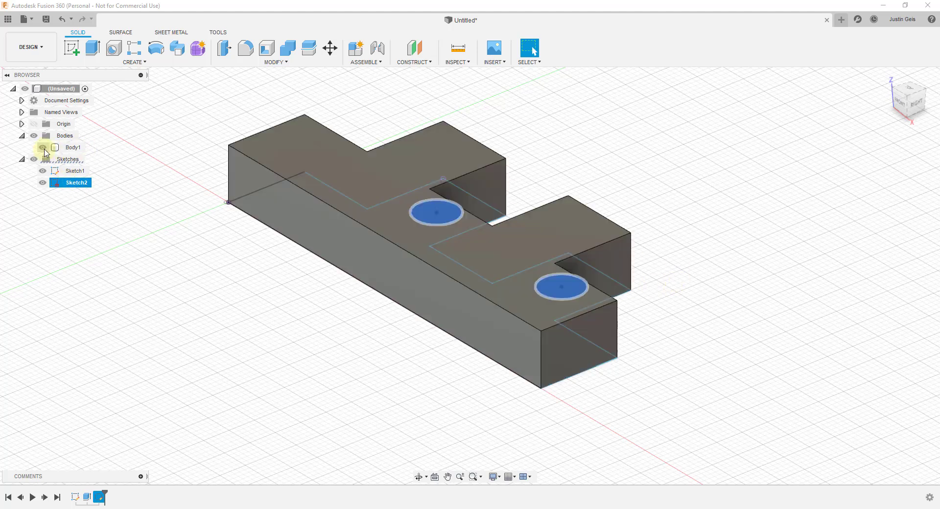
mouse_move(558, 287)
middle_mouse_down("shift")
mouse_move(571, 306)
mouse_move(554, 298)
mouse_move(567, 288)
middle_mouse_up("shift")
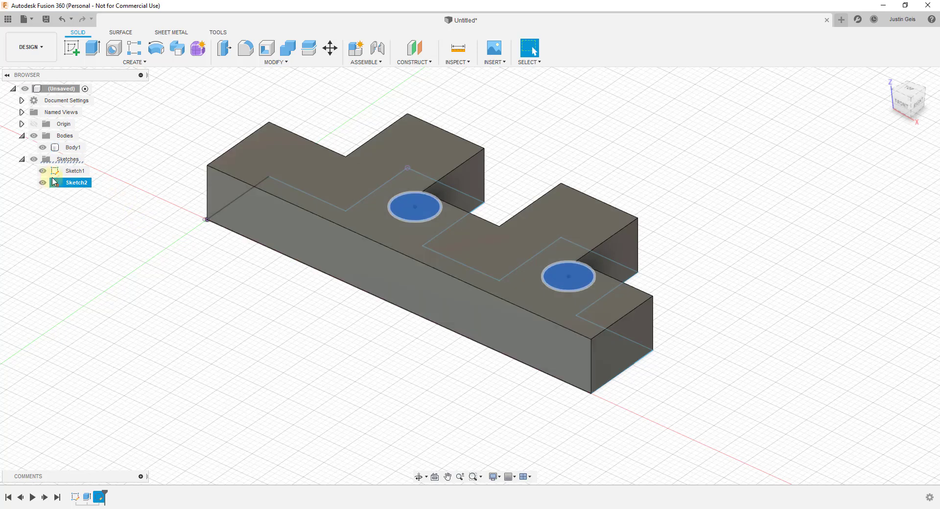
left_click(52, 149)
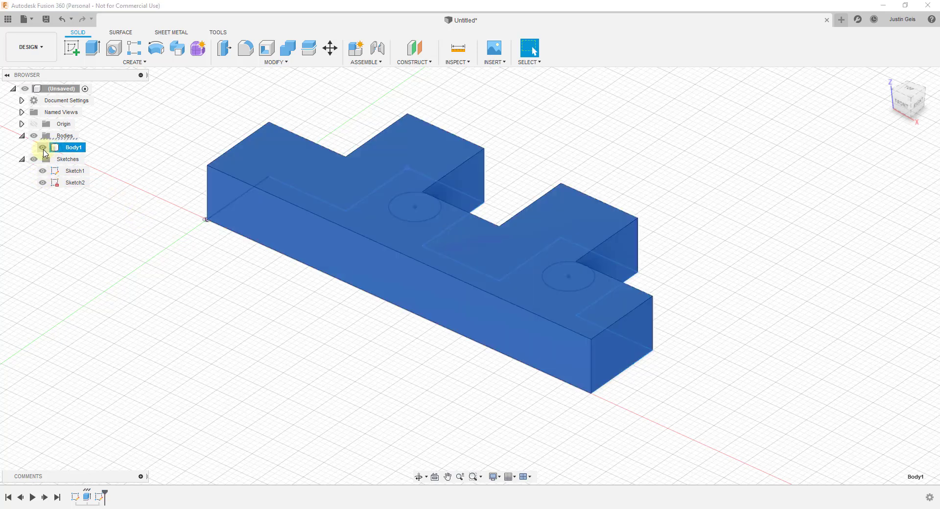
left_click(43, 147)
left_click(165, 288)
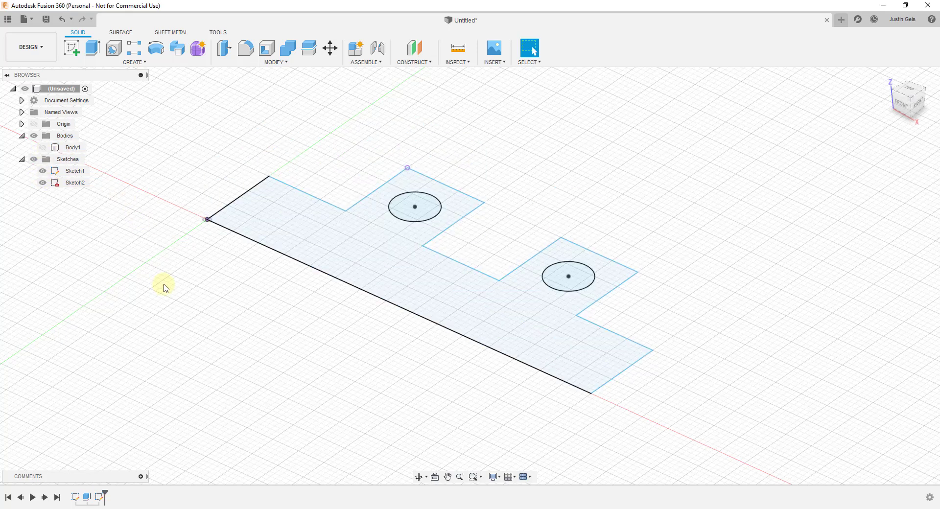
Step: Extrude the two circles 23 mm upward as new bodies with the base body hidden, and undo the extrusion
left_click(71, 184)
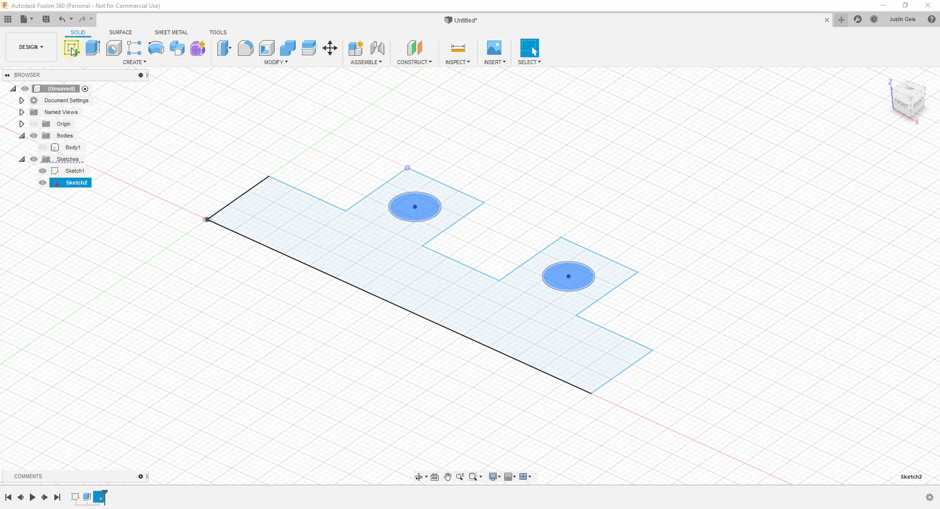
left_click(92, 47)
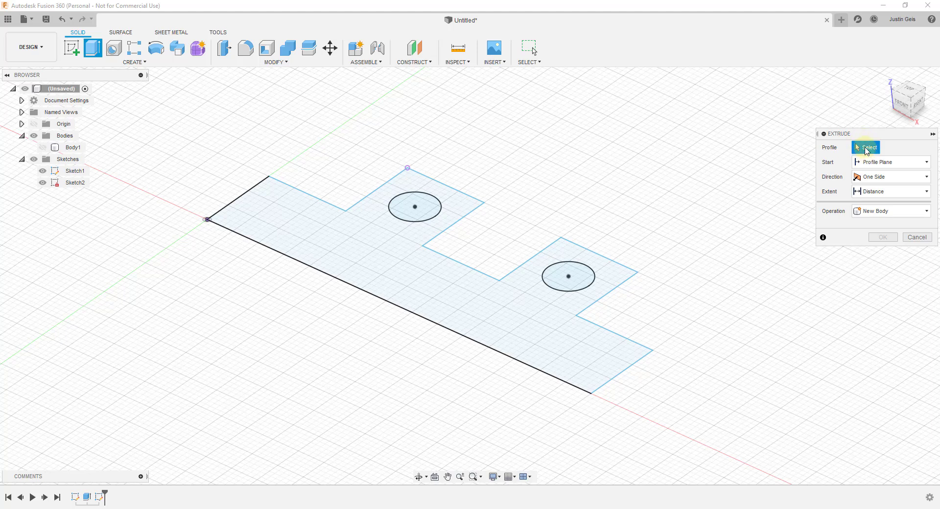
left_click(439, 211)
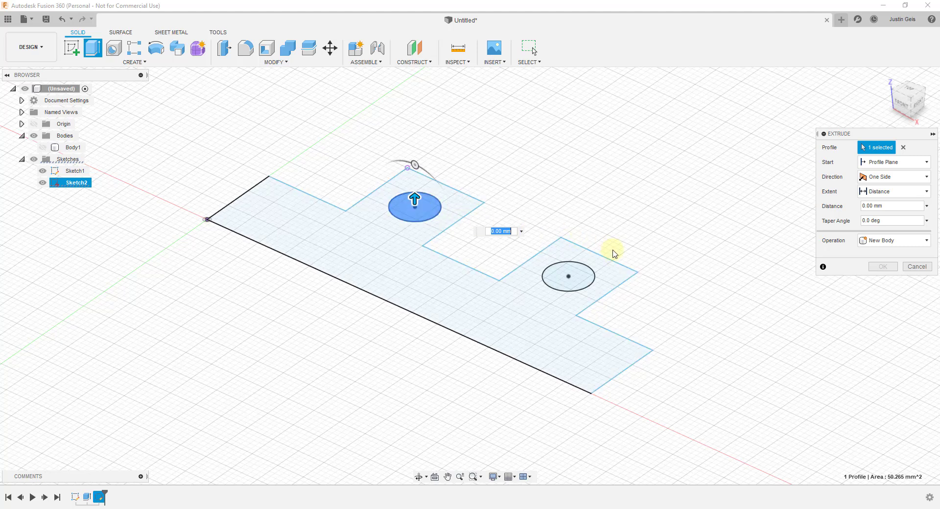
left_click(594, 278)
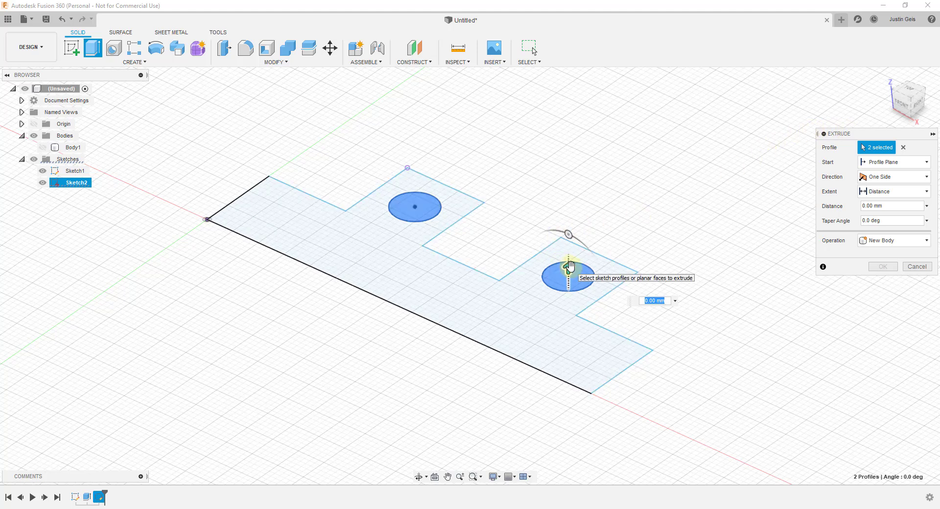
left_click_drag(568, 268, 560, 143)
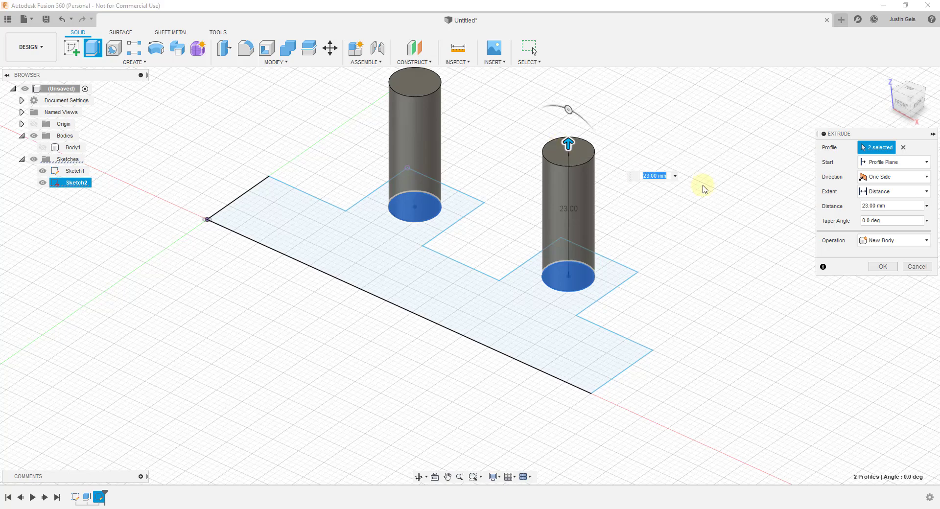
scroll(487, 231, "down", 2)
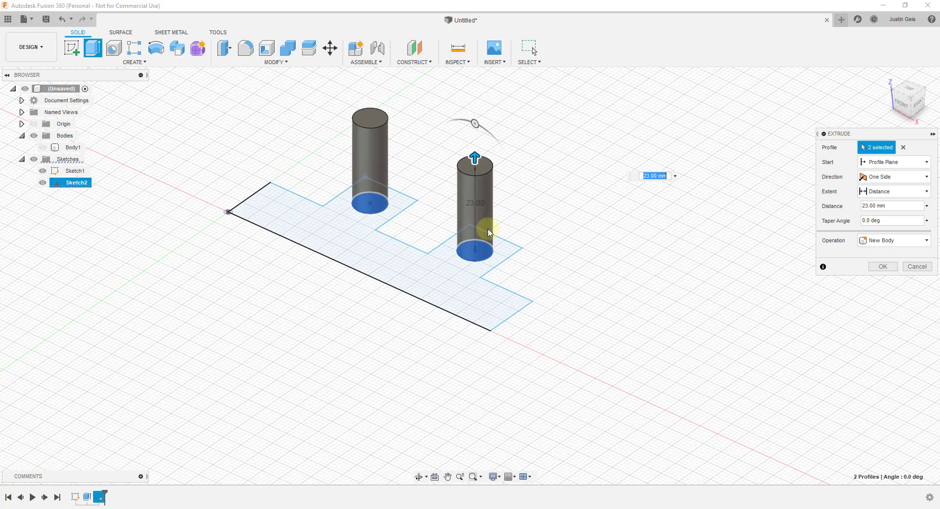
scroll(488, 225, "up", 2)
scroll(453, 218, "down", 3)
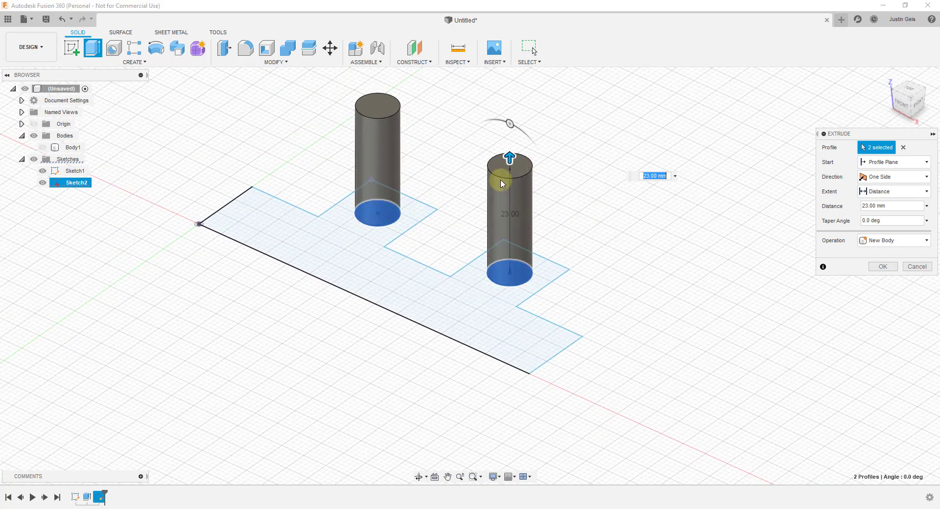
left_click(886, 270)
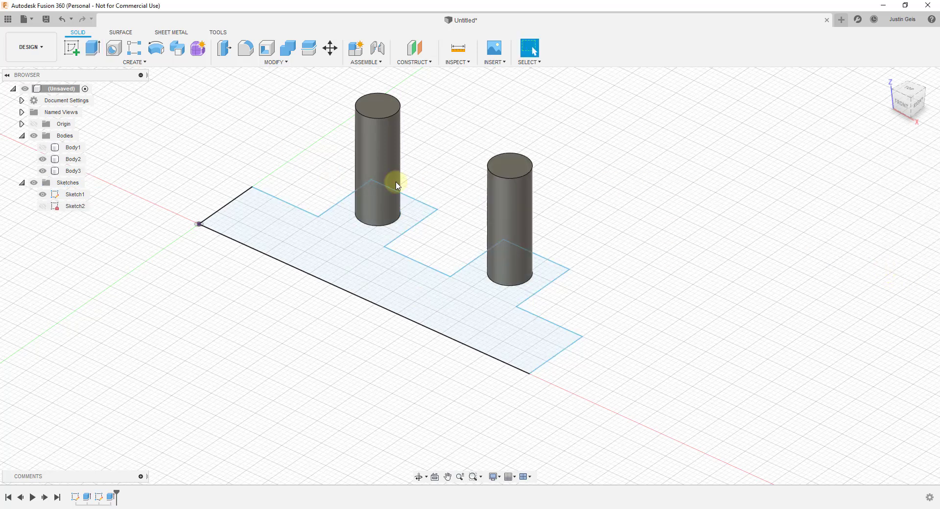
left_click(438, 191)
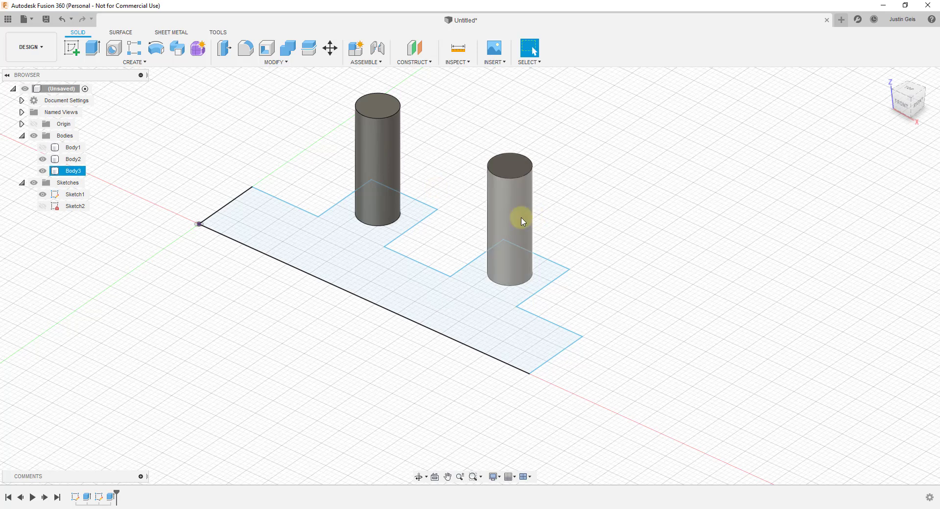
key("ctrl+z")
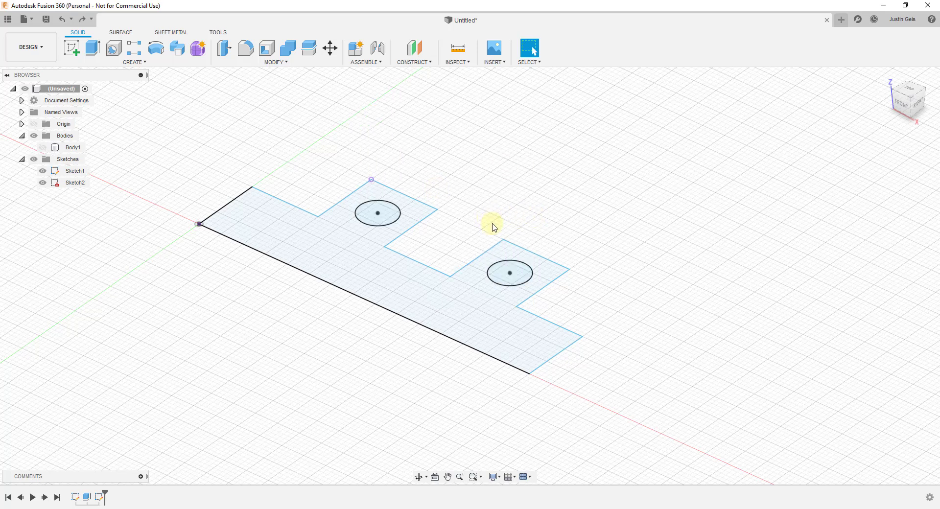
Step: Extrude both circles 28 mm upward and show the hidden toothed body so the extrusion cuts through it
key("e")
left_click(390, 211)
left_click(510, 273)
left_click_drag(510, 246, 511, 130)
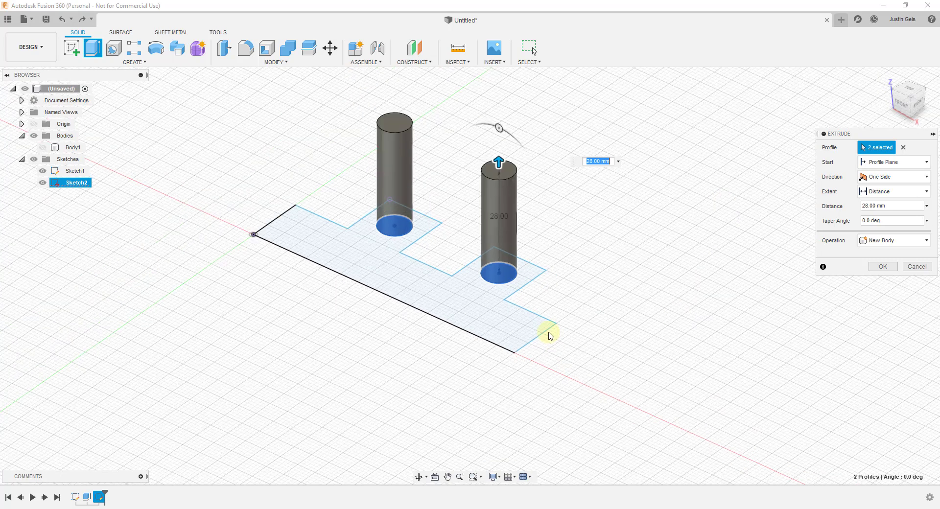
left_click(44, 148)
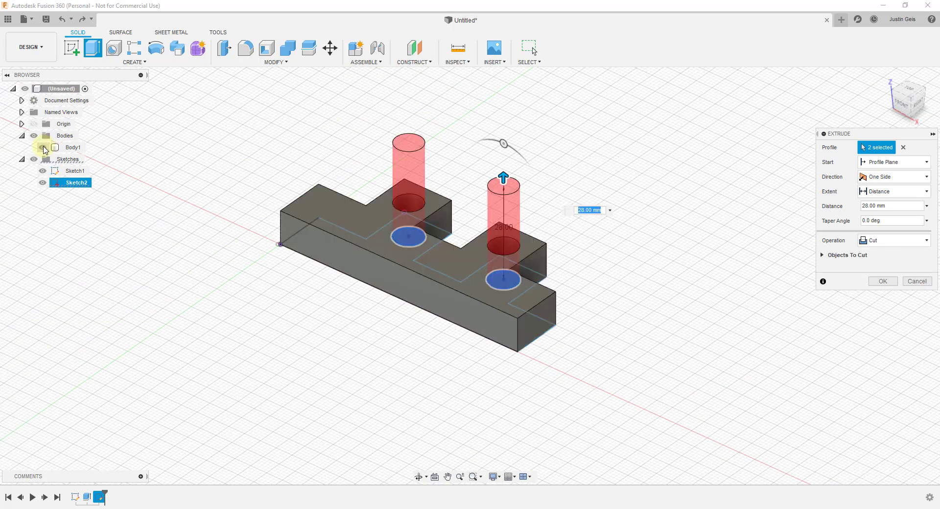
scroll(533, 246, "up", 2)
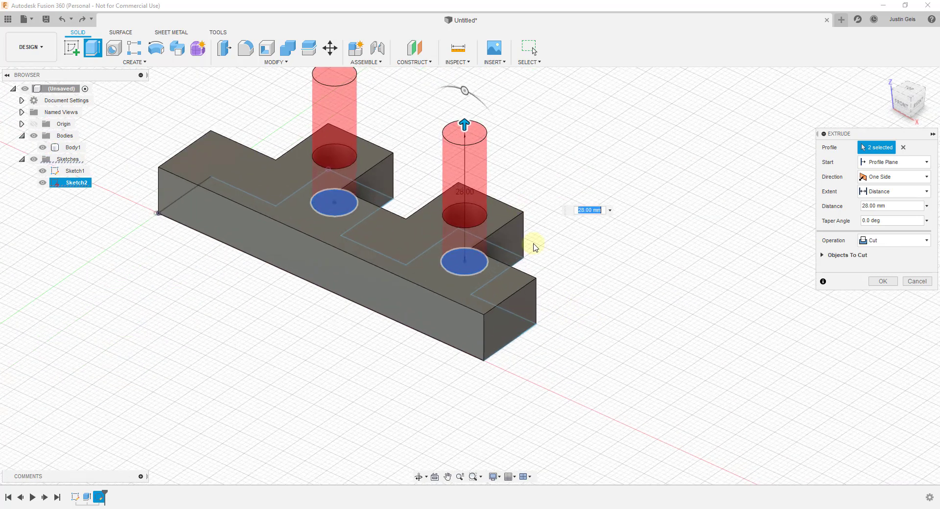
scroll(535, 248, "down", 1)
middle_click_drag(534, 248, 564, 293)
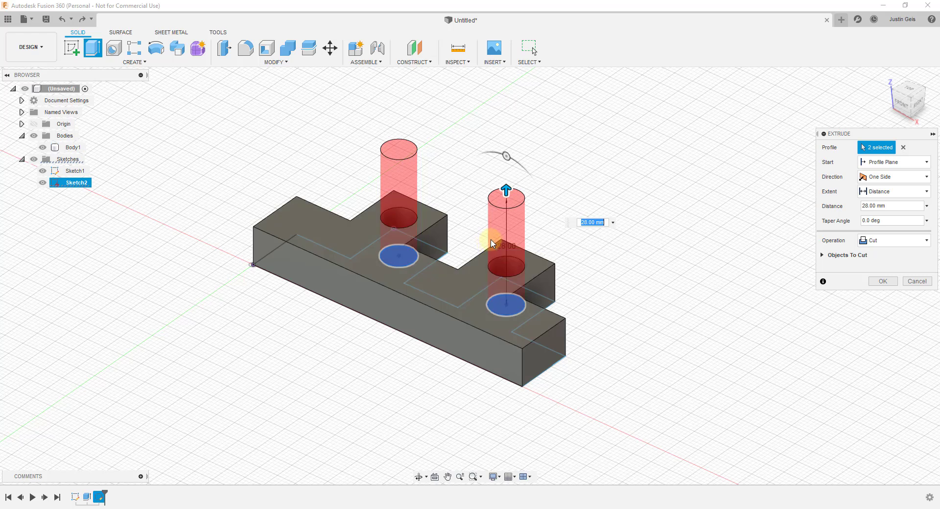
Step: Preview the Intersect operation on the extrusion, set it back to Cut, and finish cutting the two holes through the teeth
left_click(893, 241)
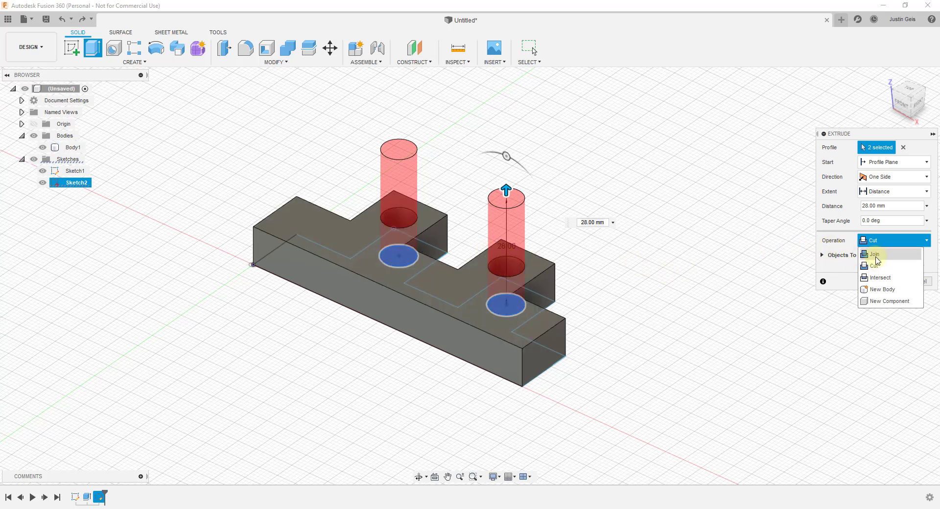
left_click(879, 277)
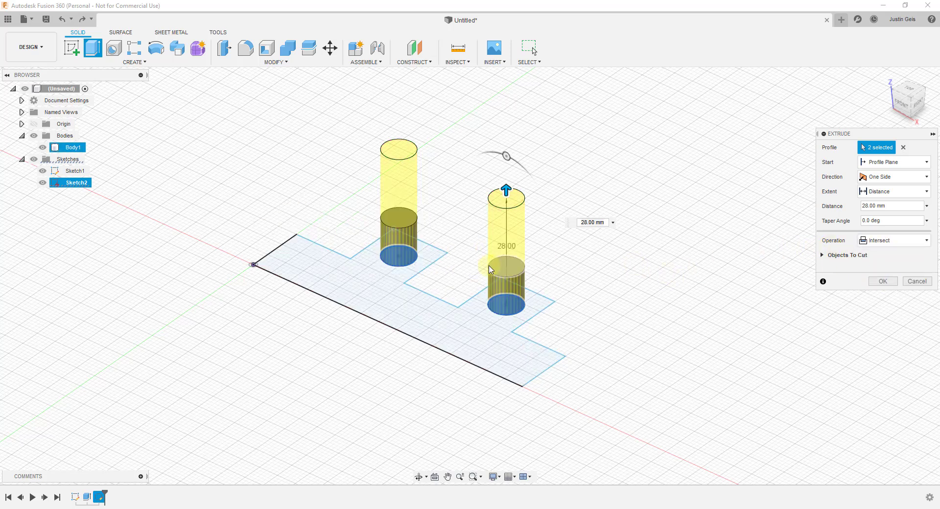
left_click(904, 240)
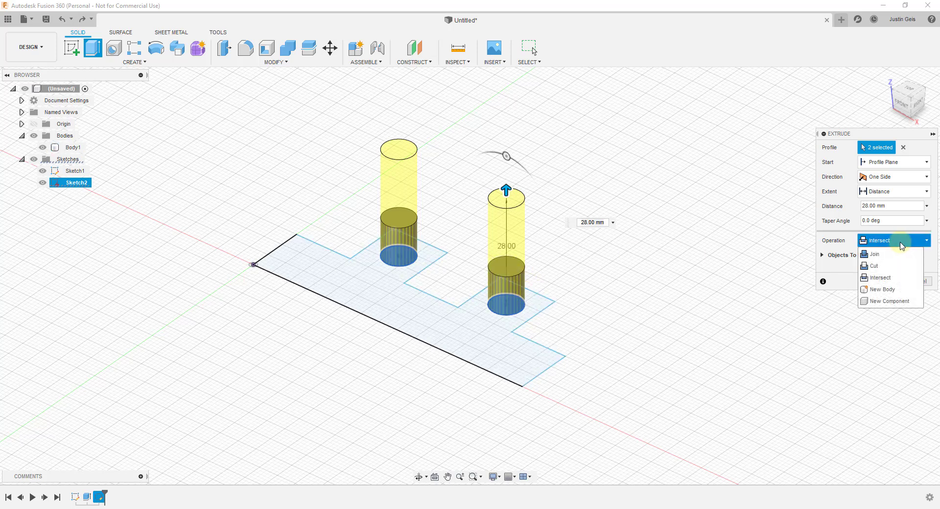
left_click(874, 265)
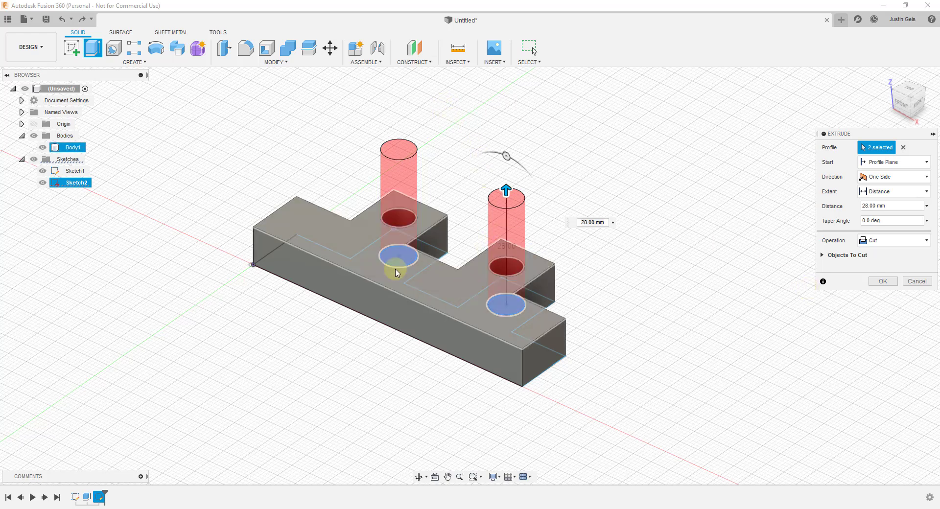
left_click(883, 282)
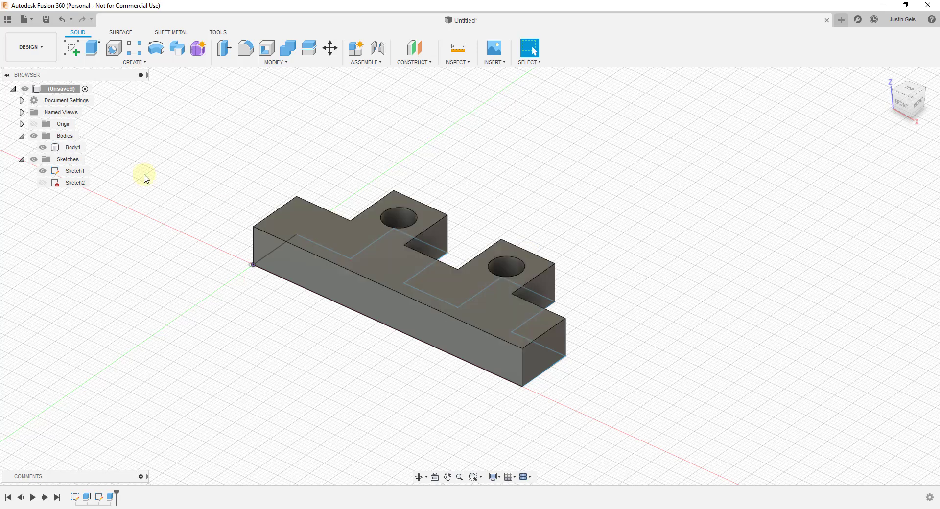
Step: Highlight the body and several of its faces to examine the solid with its two cut holes
left_click(73, 147)
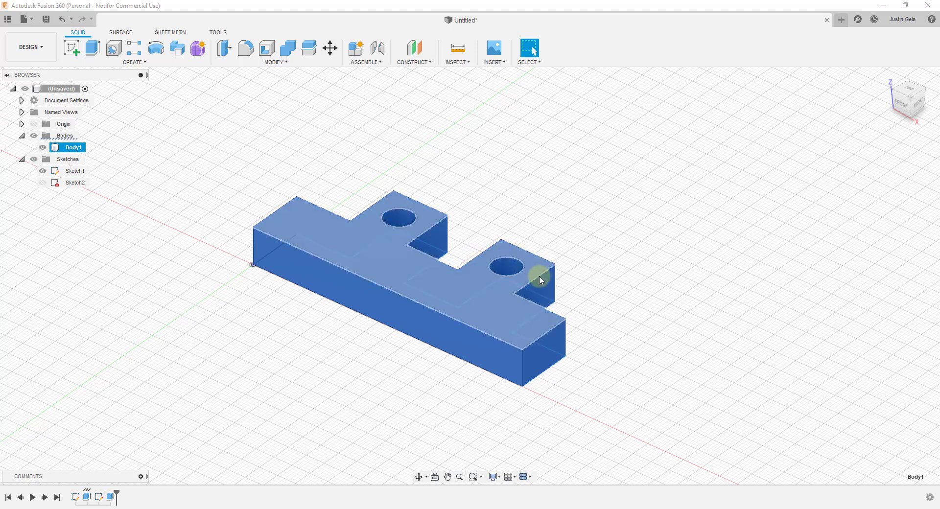
left_click(638, 300)
scroll(661, 363, "up", 3)
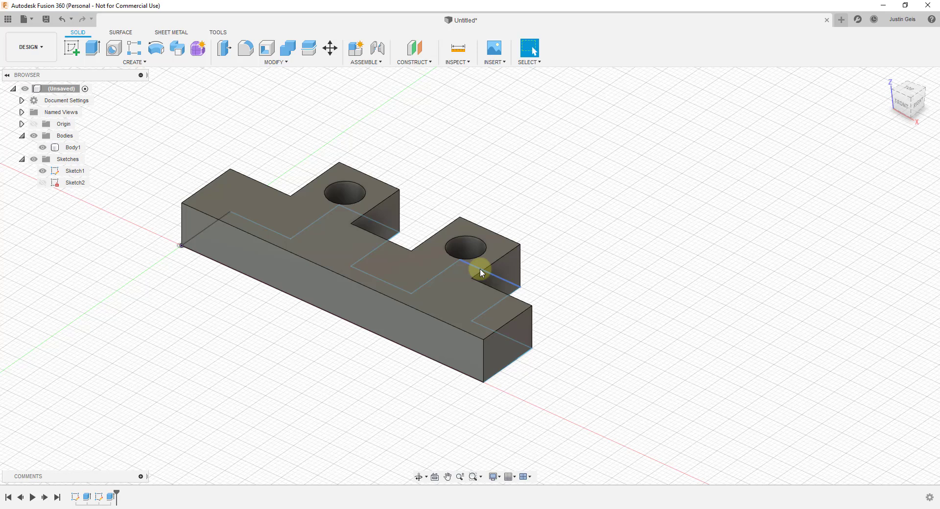
left_click(490, 241)
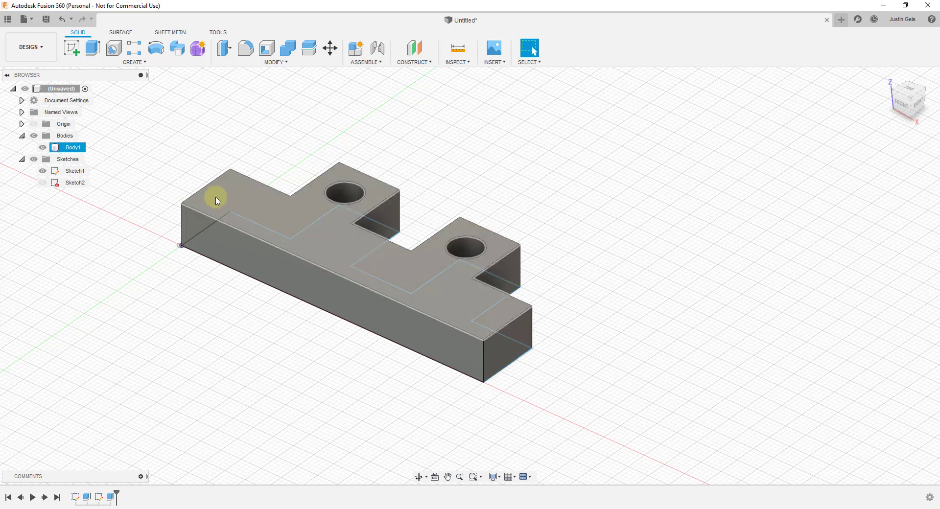
left_click(438, 153)
left_click(421, 273)
left_click(257, 223)
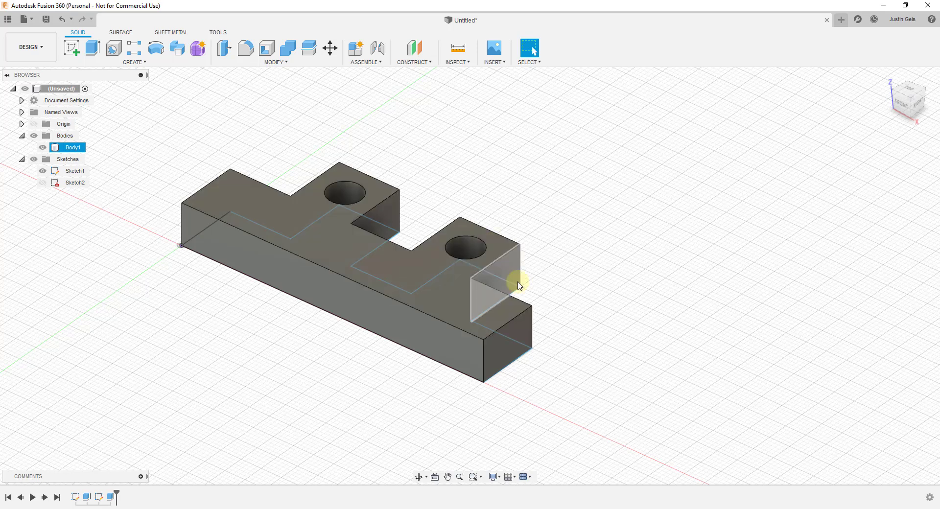
left_click(557, 276)
scroll(558, 235, "up", 2)
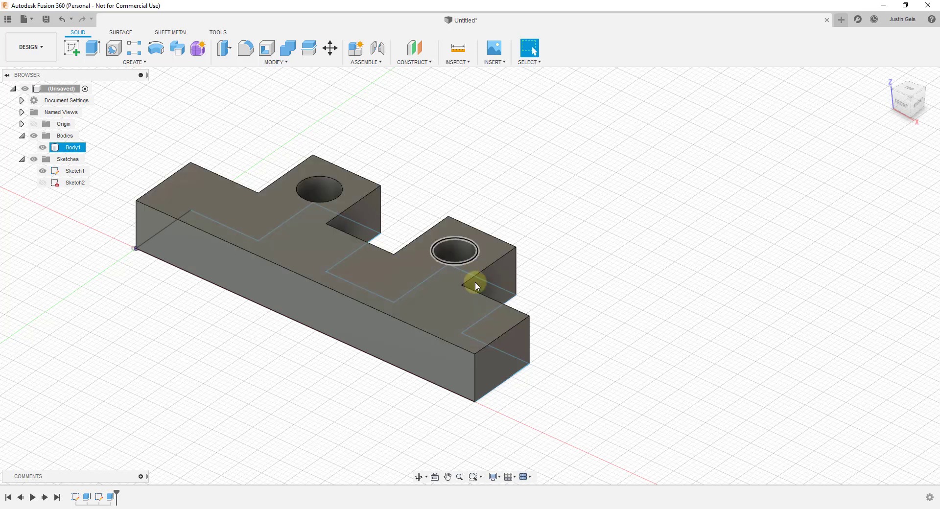
scroll(456, 275, "down", 2)
scroll(360, 148, "up", 2)
scroll(360, 148, "up", 1)
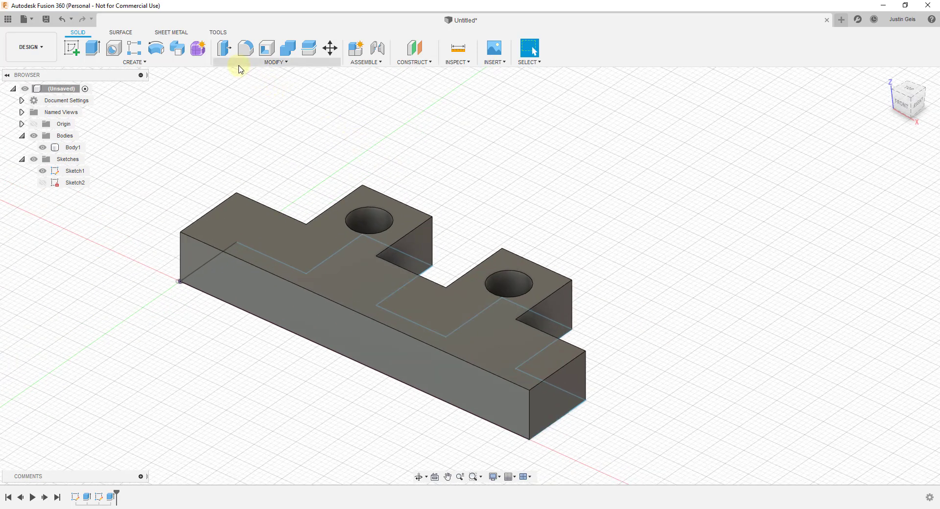
Step: Start a constant-radius fillet on all faces and edges of the toothed body with a 1 mm radius
left_click(275, 64)
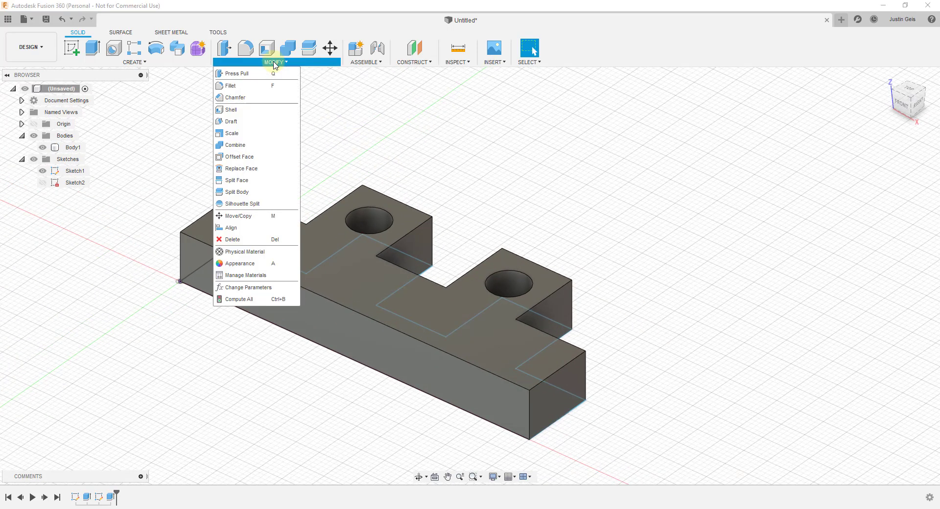
left_click(275, 65)
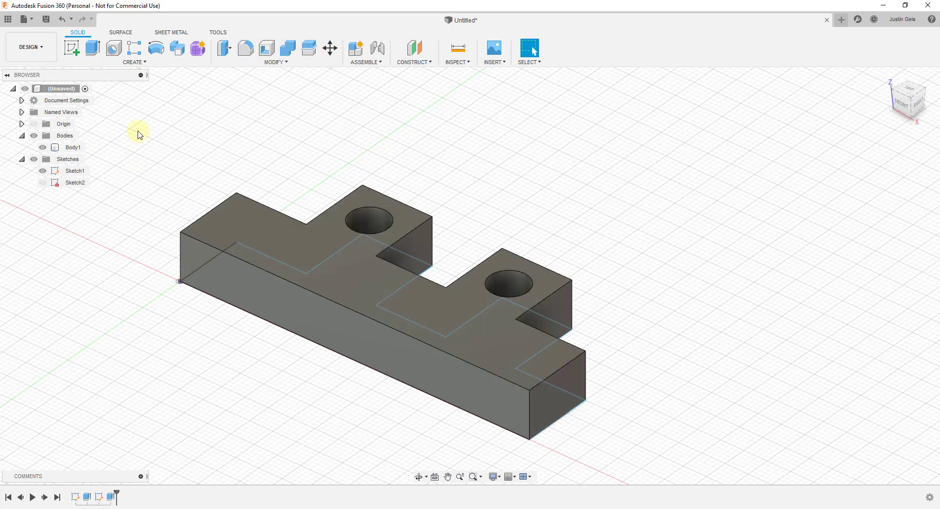
left_click(72, 147)
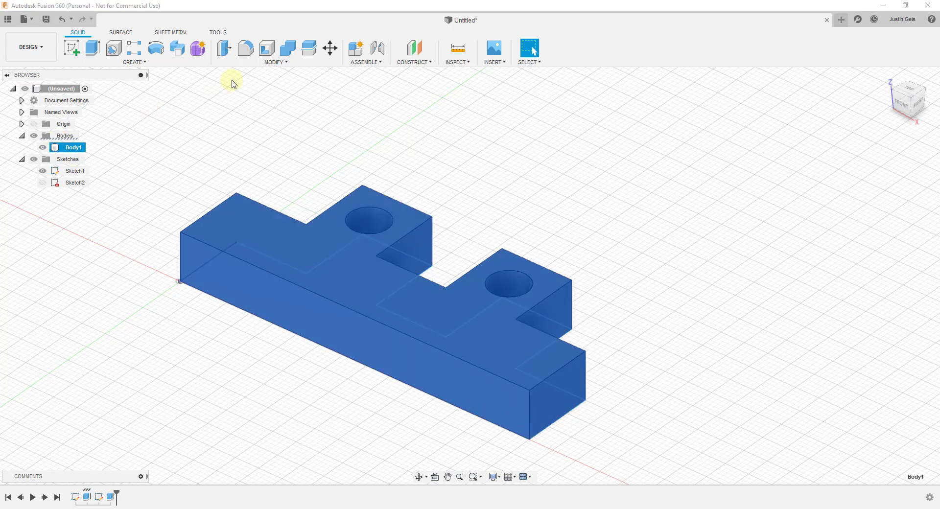
left_click(245, 51)
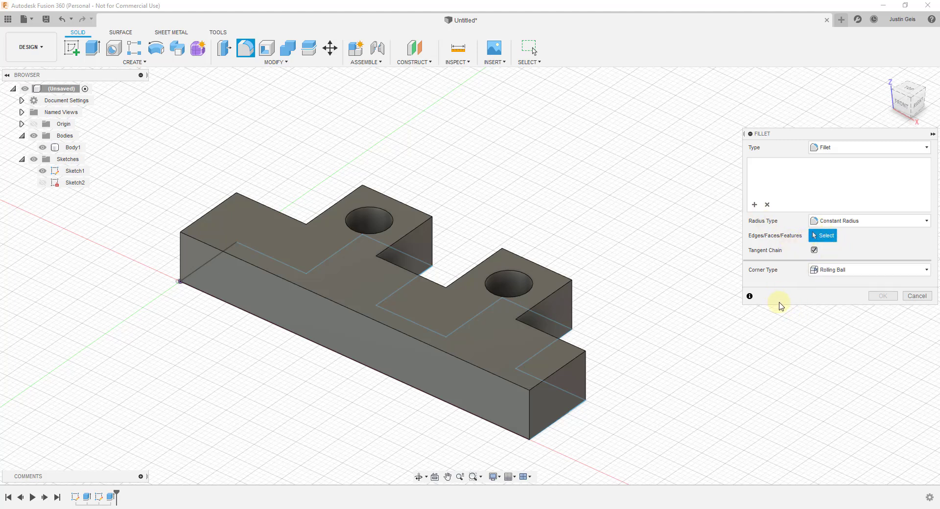
scroll(672, 260, "down", 1)
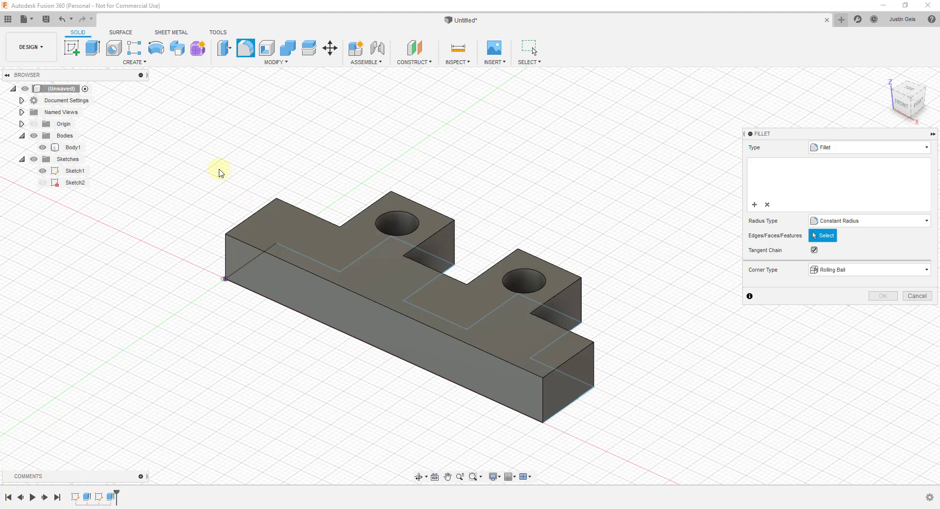
left_click_drag(193, 156, 678, 462)
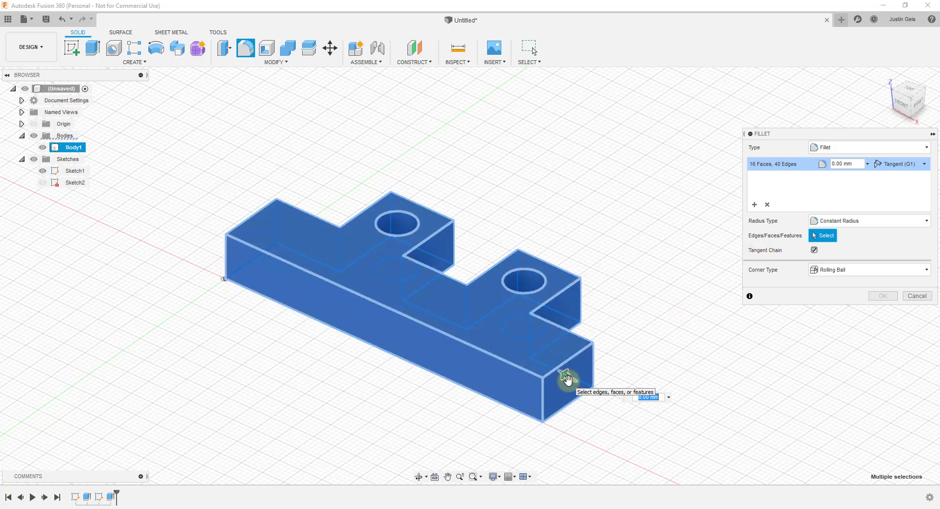
left_click_drag(566, 377, 566, 382)
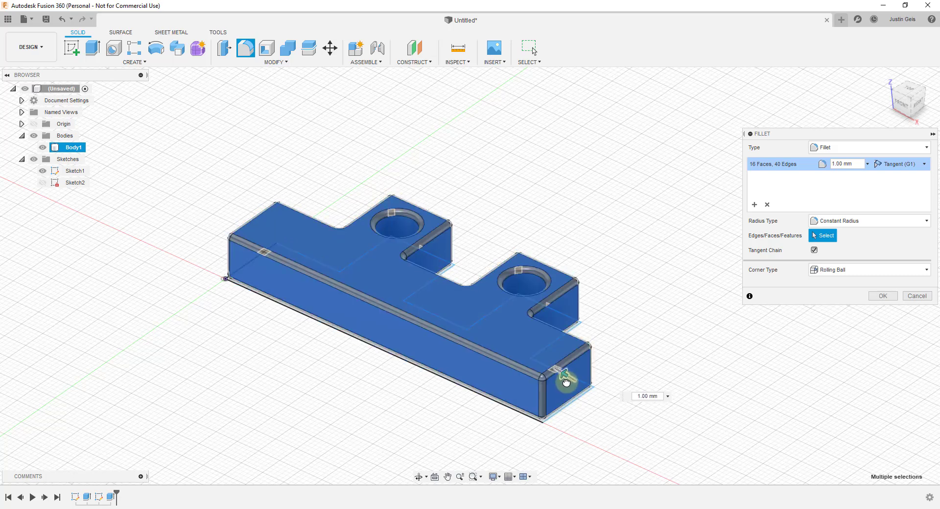
Step: Try fillet radii of 1.5 mm, 2 mm and 0.5 mm on the body's edges
scroll(563, 289, "up", 5)
scroll(563, 270, "down", 4)
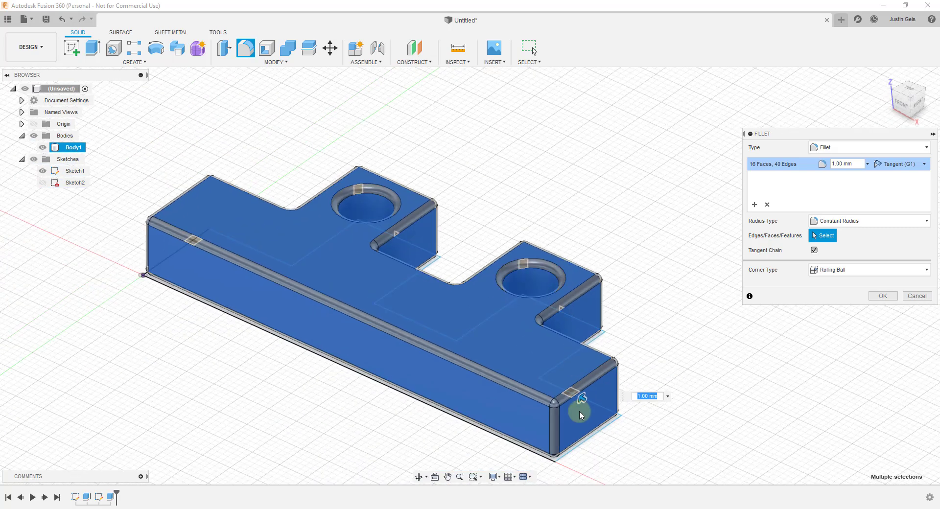
left_click(582, 401)
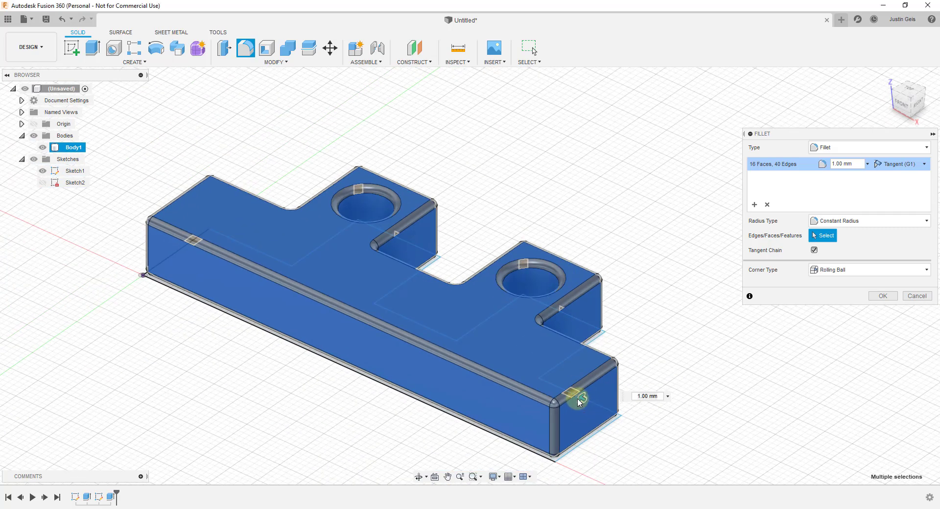
left_click(583, 401)
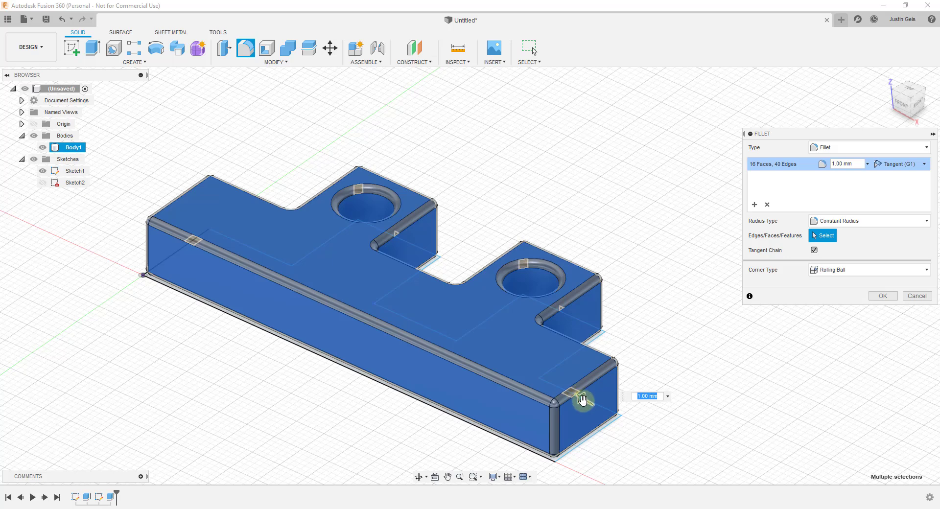
type("1.5")
key("Return")
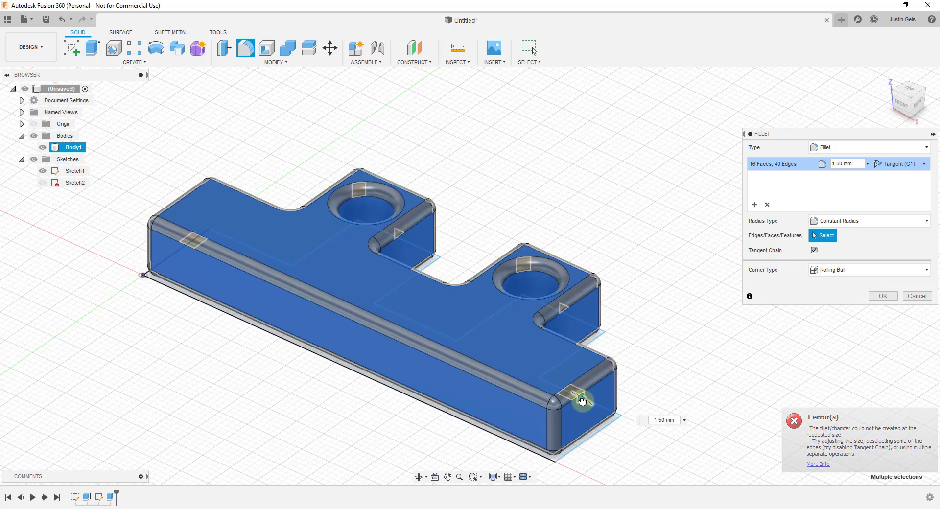
left_click_drag(582, 400, 595, 380)
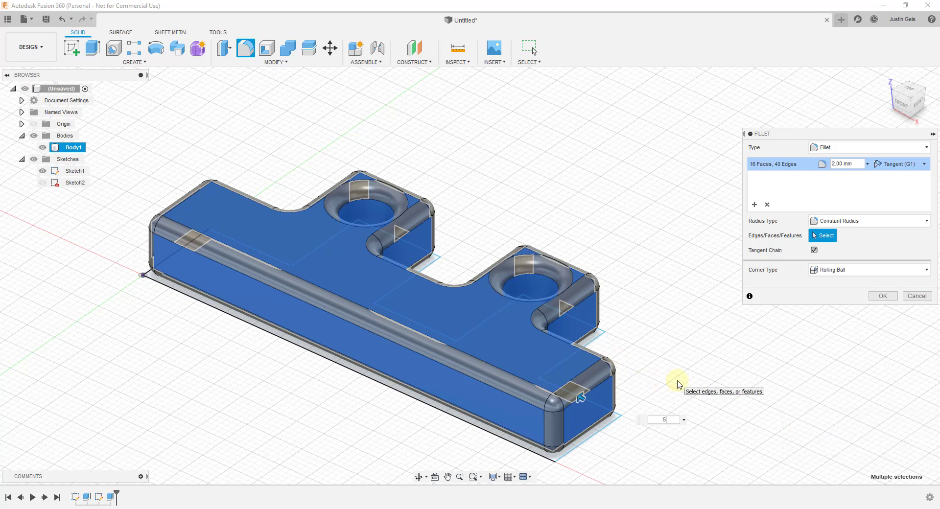
key("Return")
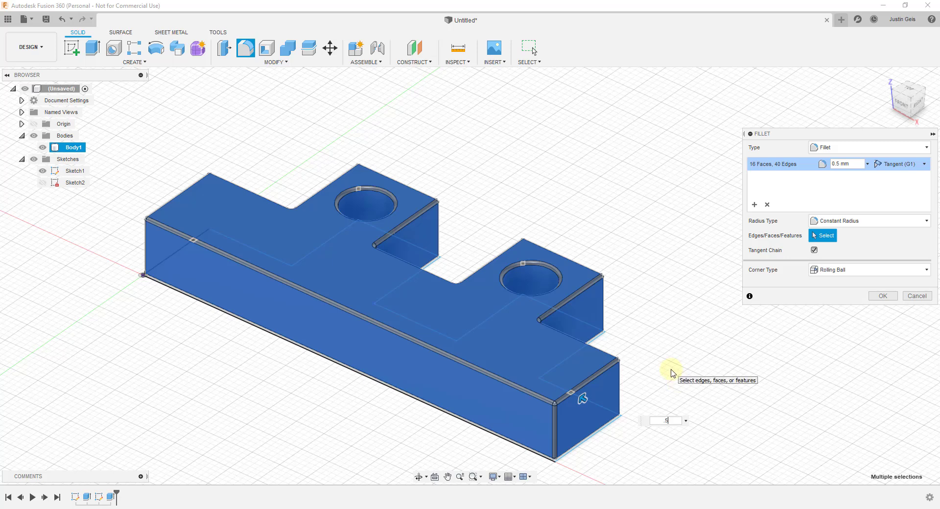
Step: Set the fillet radius to 1 mm and finish rounding all edges of the body
key("Return")
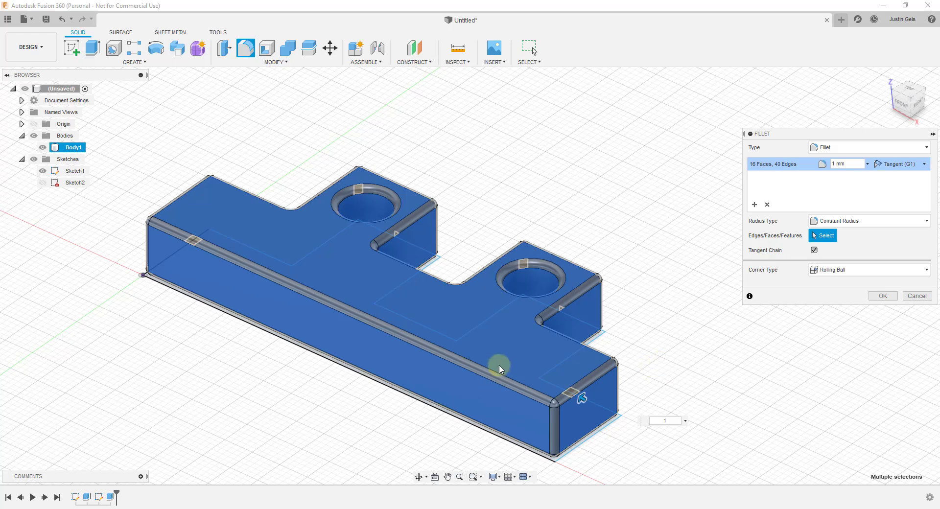
left_click(883, 296)
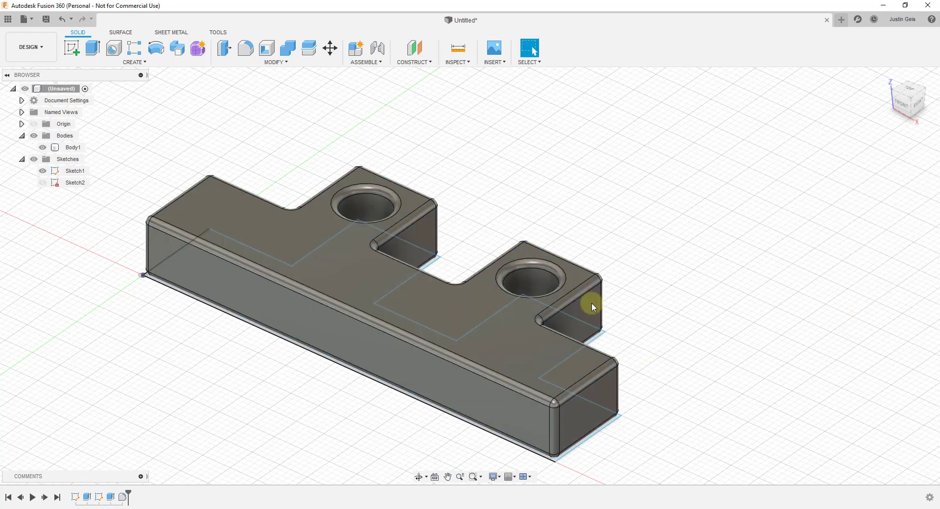
Step: Examine the rounded edges around the teeth and the two holes from several sides
scroll(566, 304, "up", 3)
middle_click_drag(619, 331, 598, 239, "shift")
left_click(399, 301)
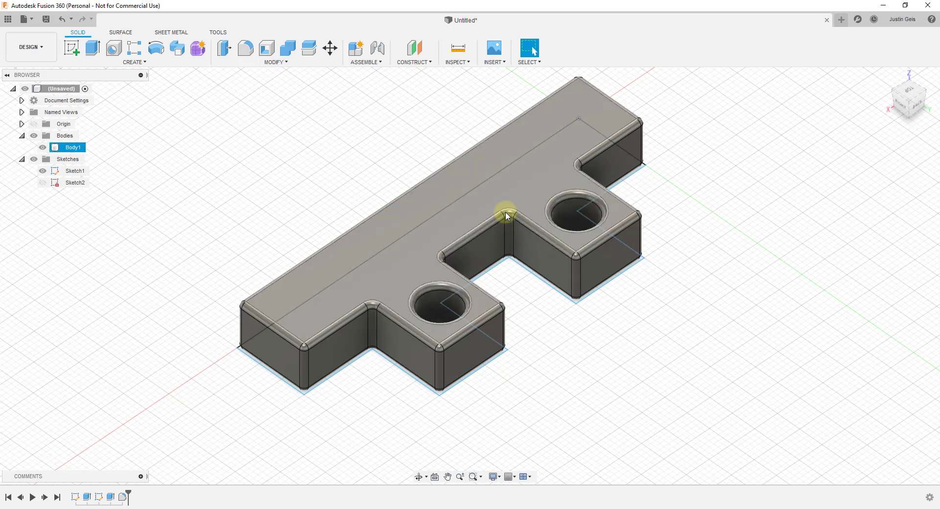
middle_click_drag(374, 361, 525, 319, "shift")
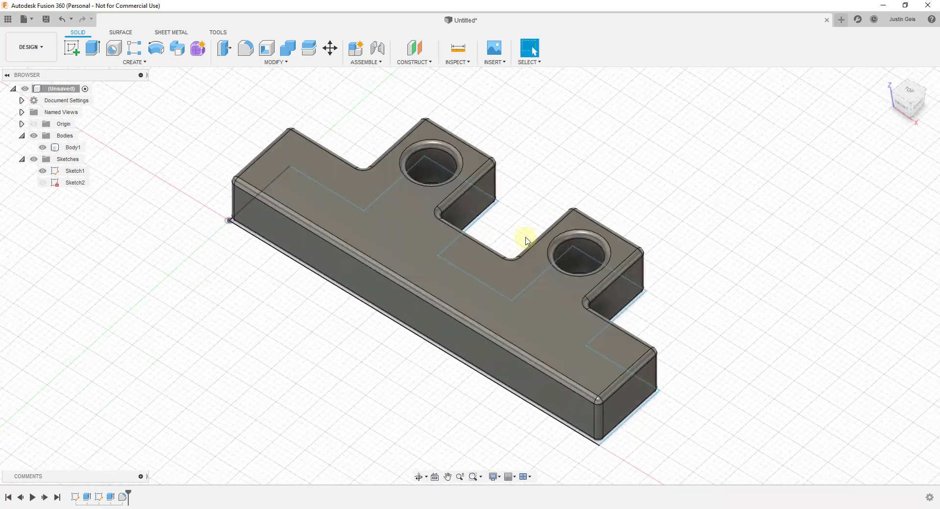
middle_click_drag(501, 266, 502, 261, "shift")
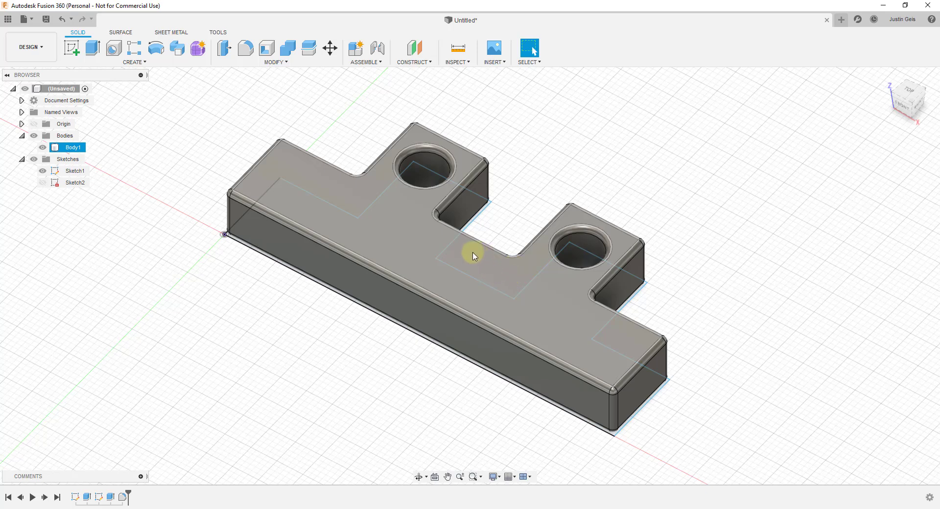
key("Escape")
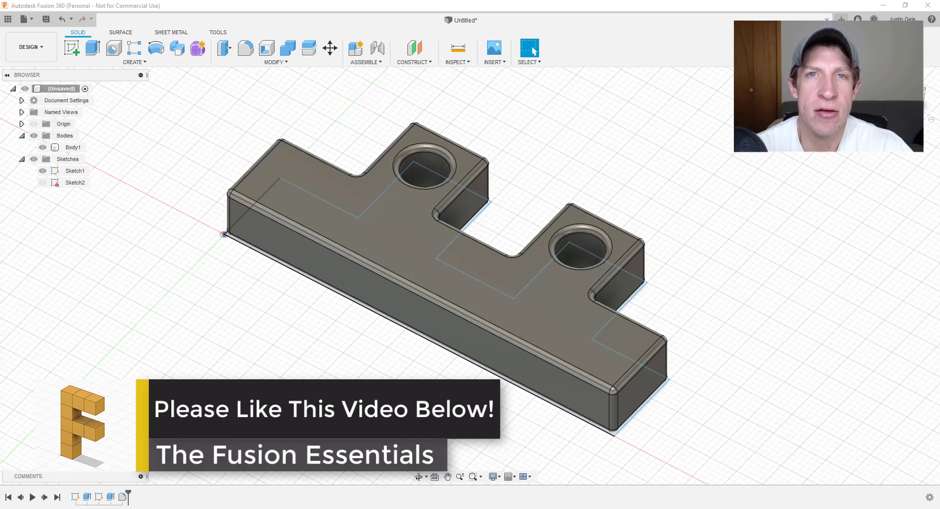